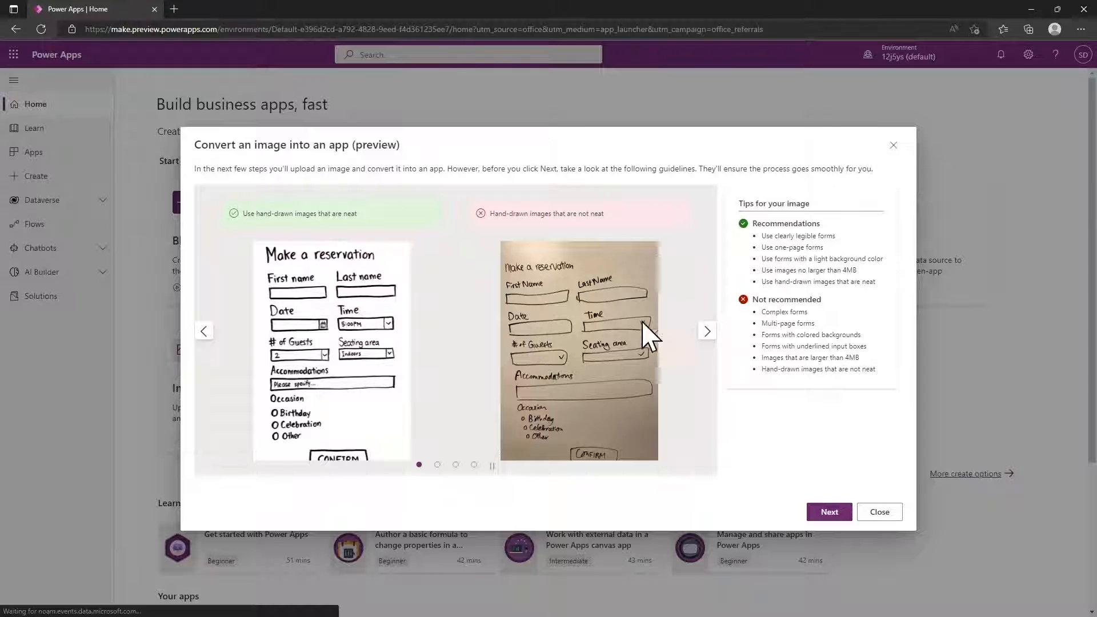
# Continue past the image guidelines and name the new app "Image to App Feature".
pyautogui.click(708, 332)
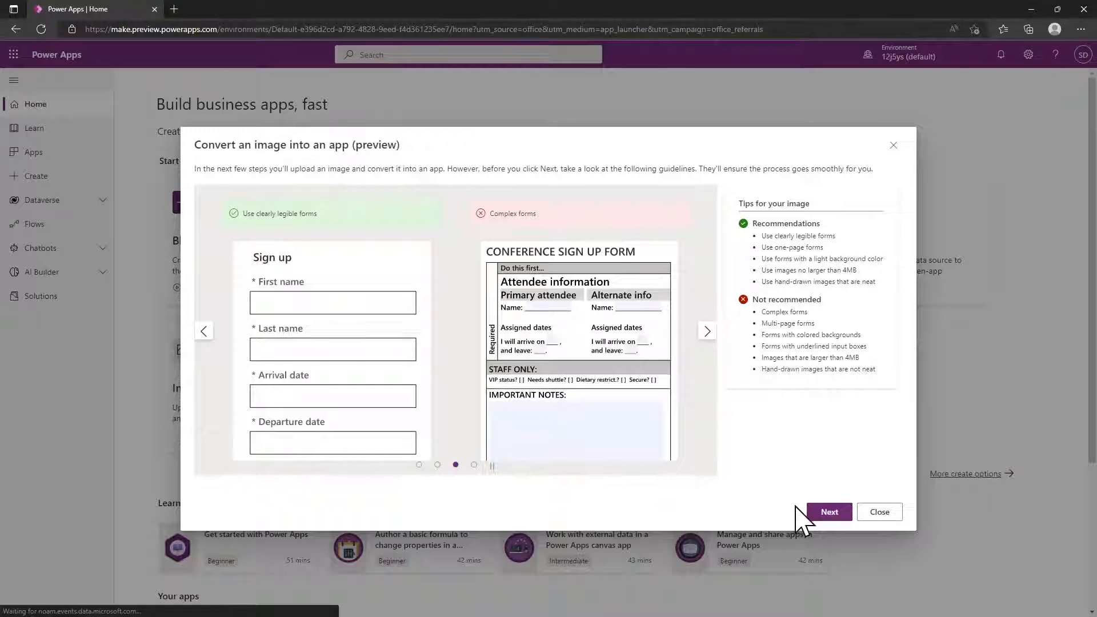
pyautogui.click(821, 515)
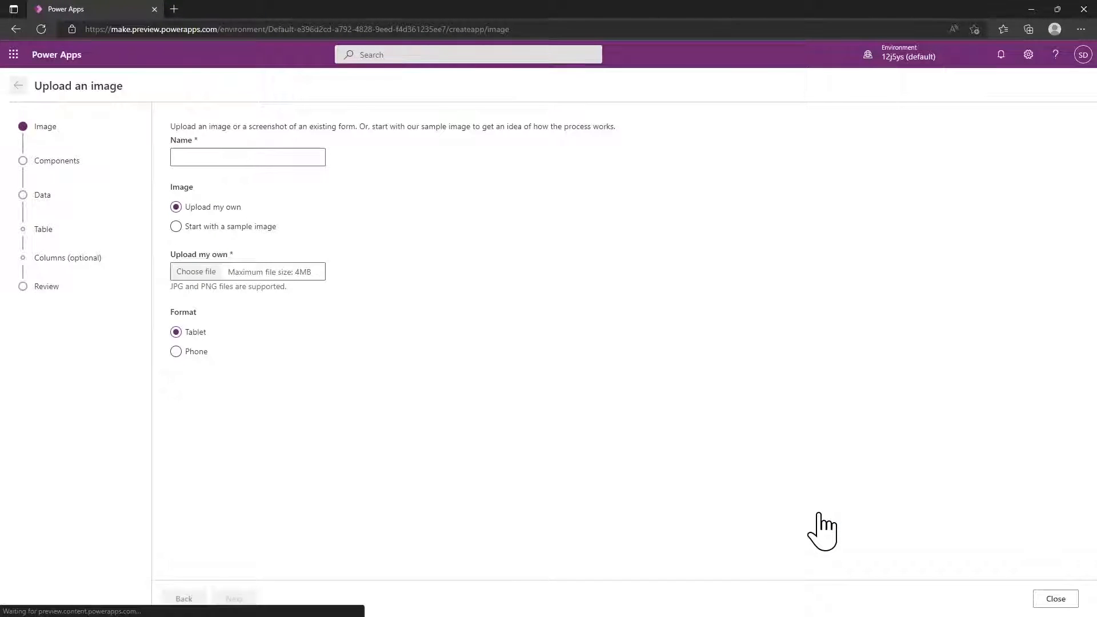
pyautogui.click(222, 157)
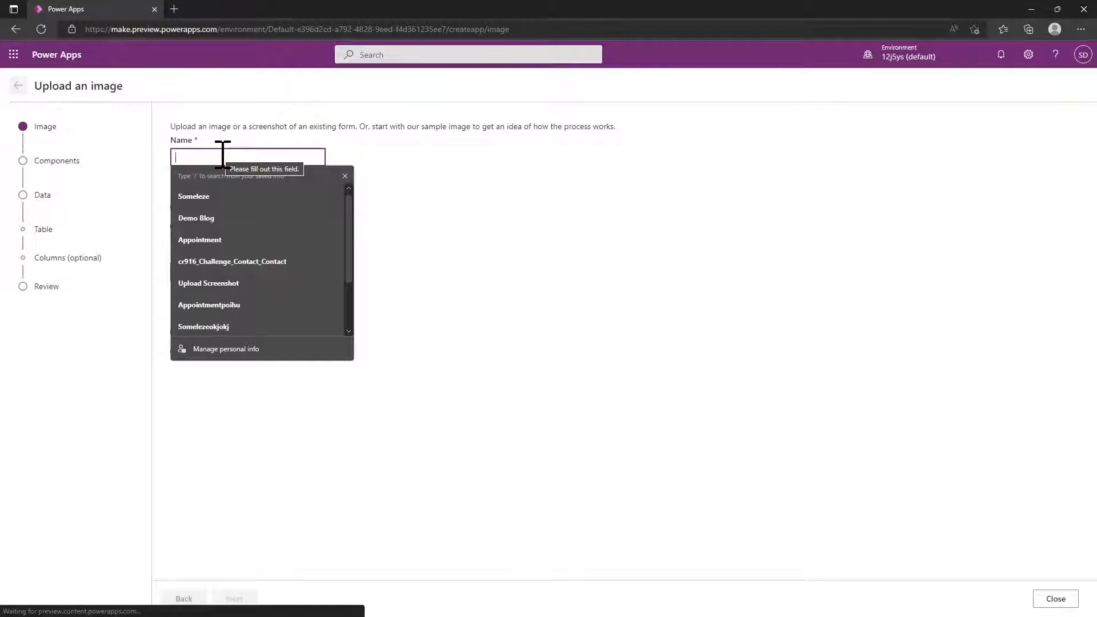
pyautogui.write('Img')
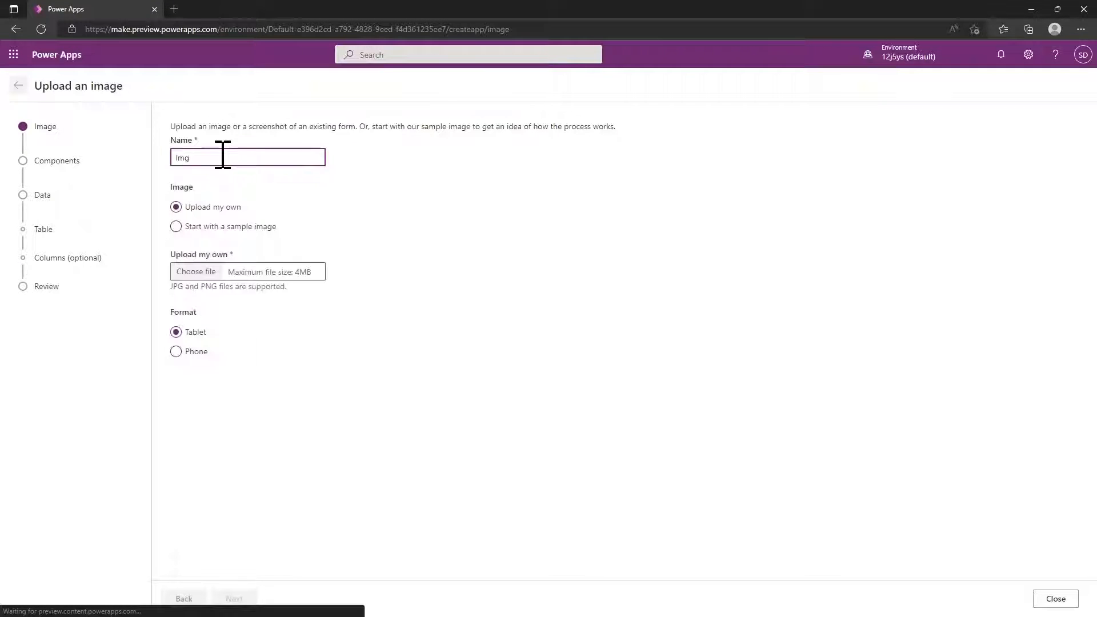
pyautogui.press('BackSpace')
pyautogui.write('age to App Feature')
# Start with a sample image instead of an own upload and look through the available sample forms.
pyautogui.click(179, 226)
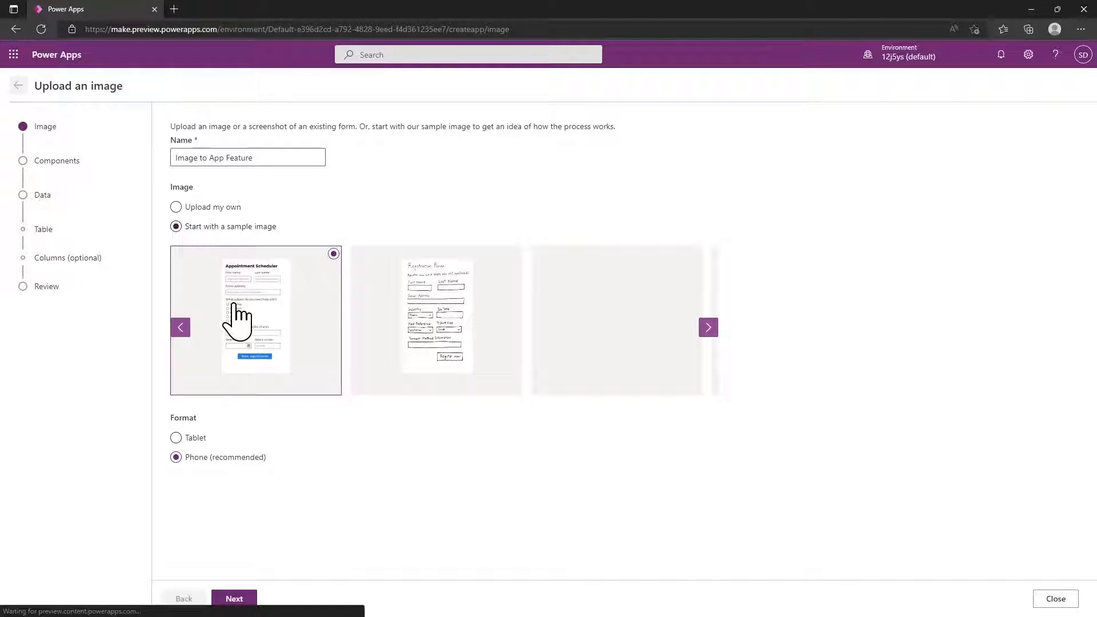
pyautogui.moveTo(441, 313)
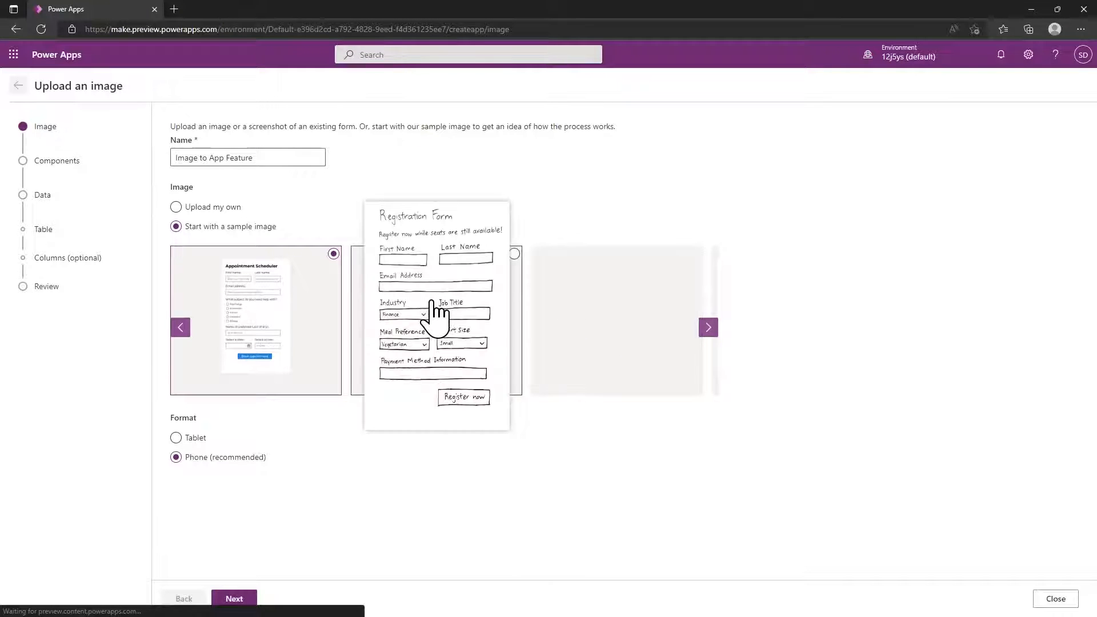
pyautogui.click(708, 329)
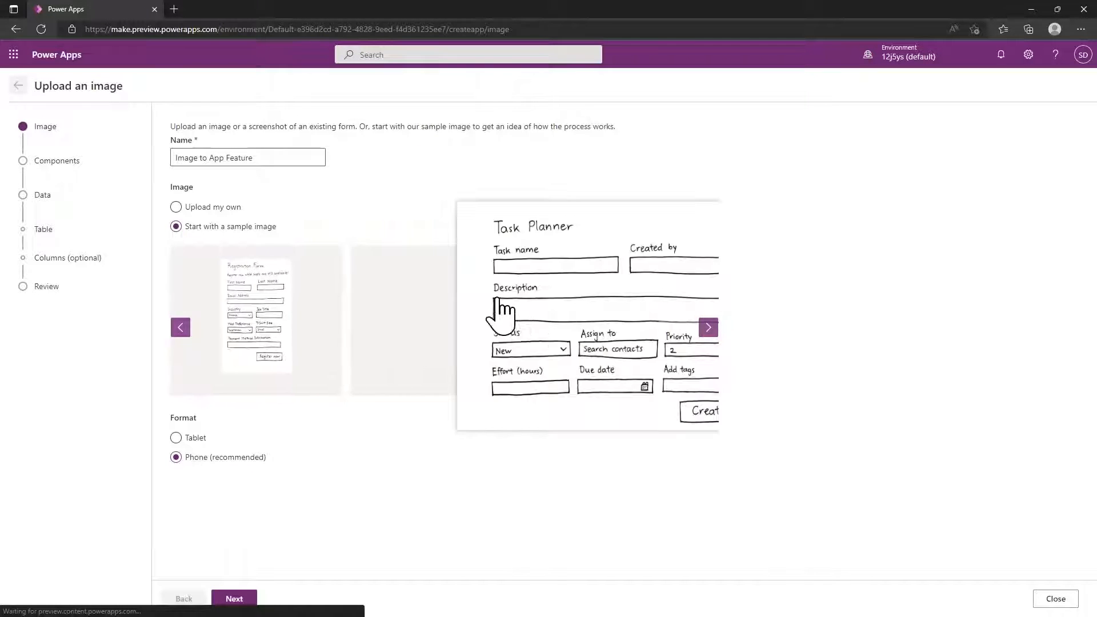
pyautogui.click(709, 328)
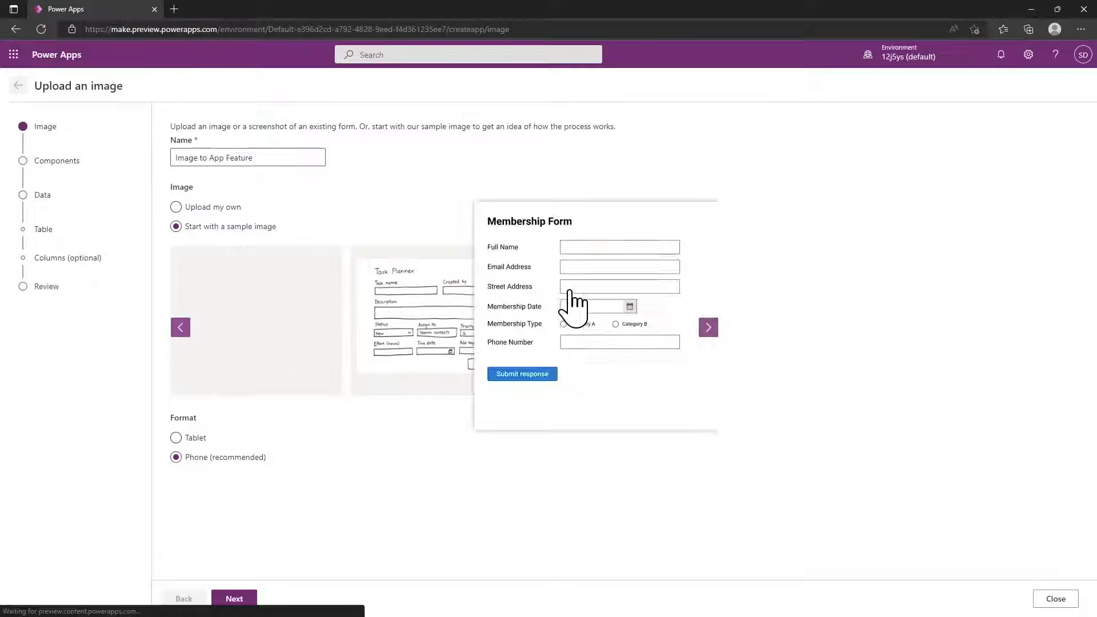
pyautogui.click(180, 329)
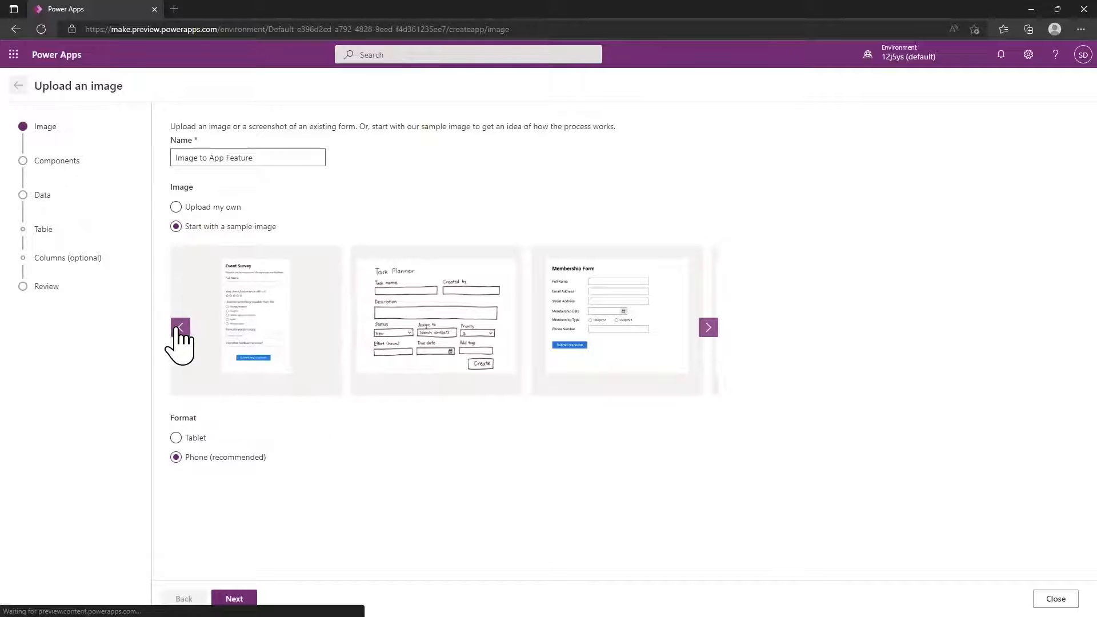
pyautogui.click(181, 328)
pyautogui.click(180, 328)
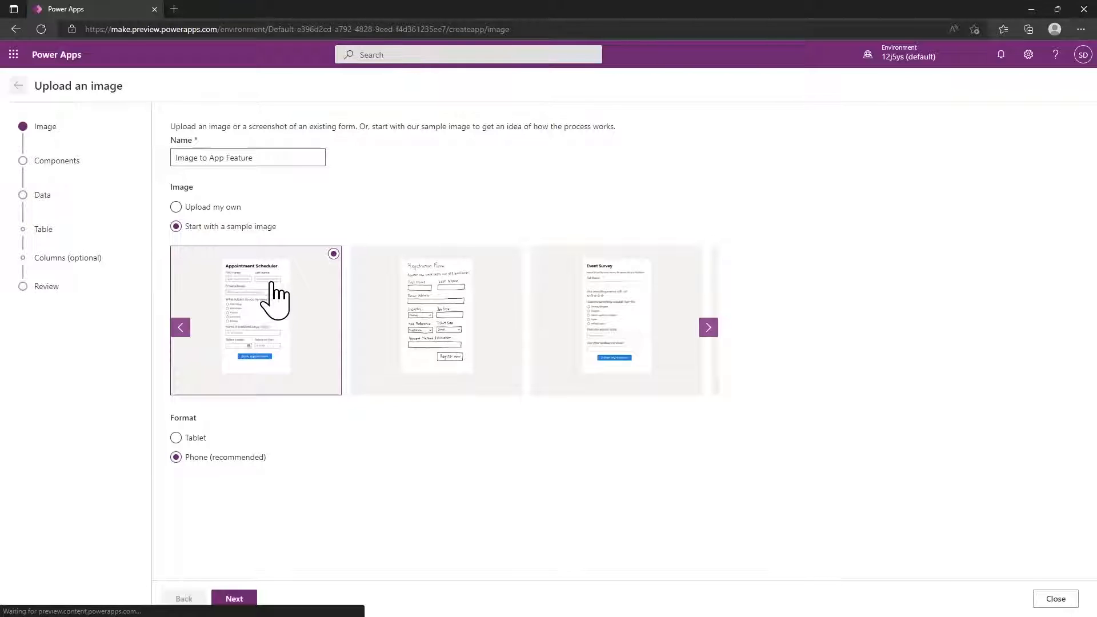
pyautogui.moveTo(272, 343)
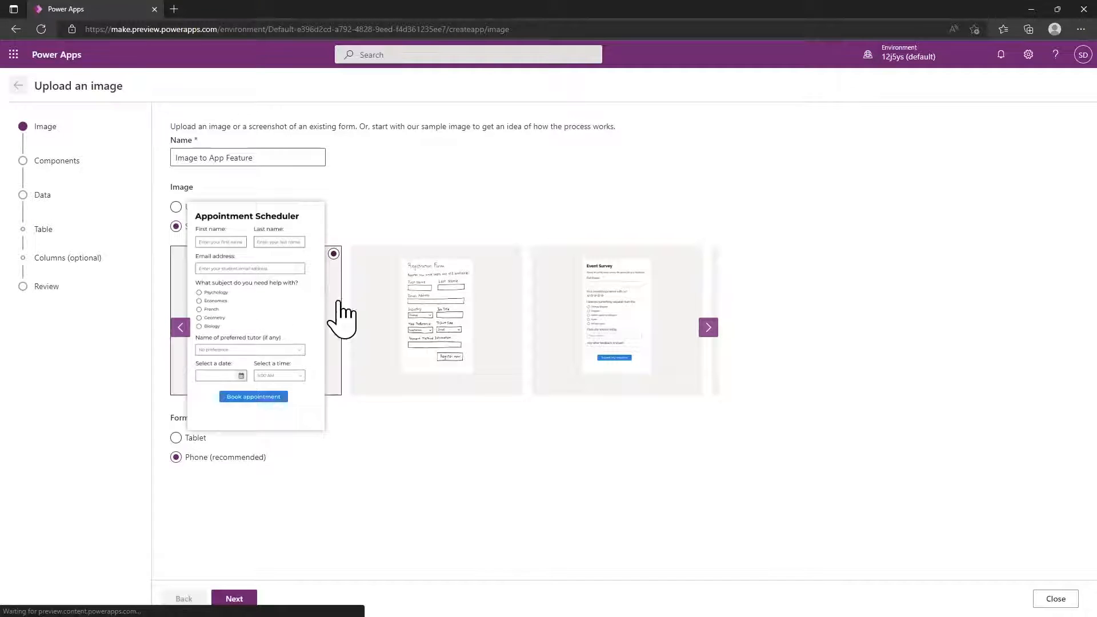
# Try the Task Planner form as the sample image.
pyautogui.click(708, 327)
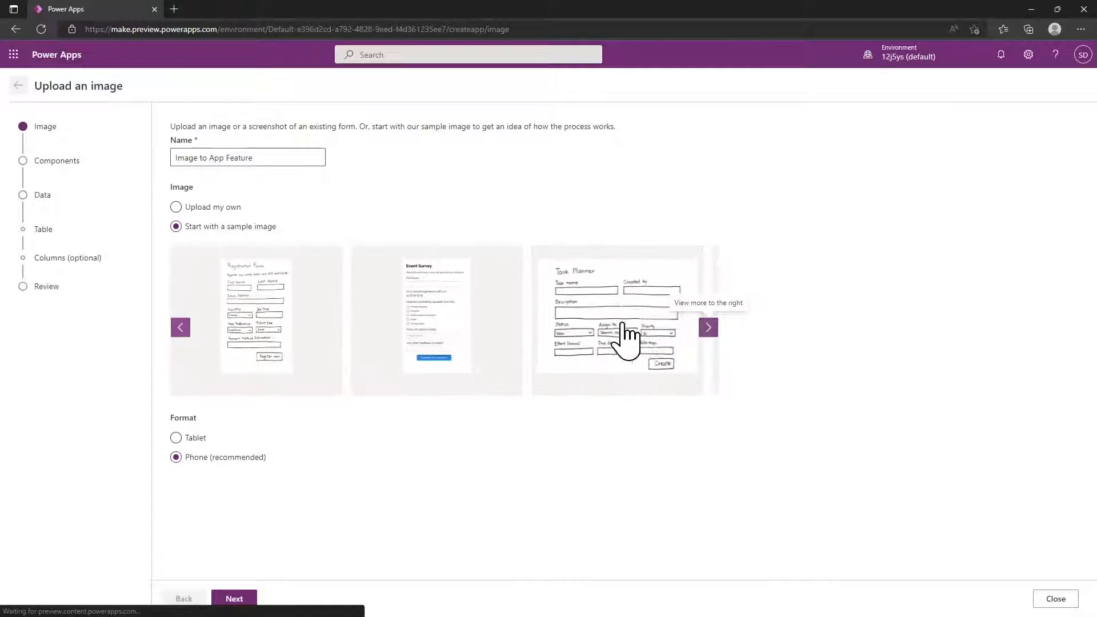
pyautogui.moveTo(596, 308)
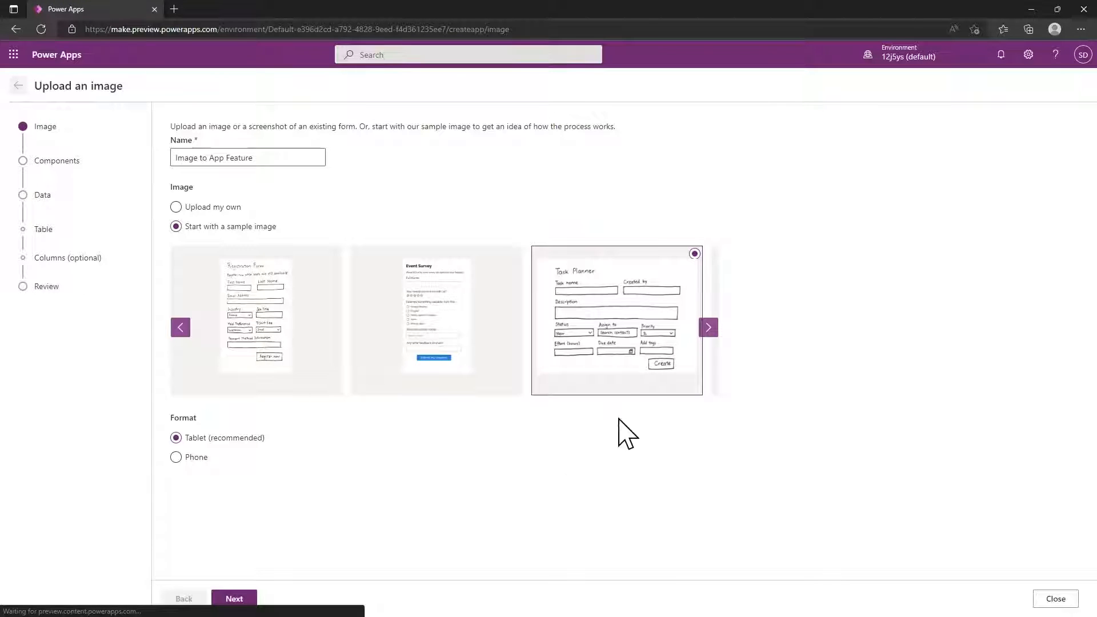
pyautogui.moveTo(658, 334)
# Select the Appointment Scheduler sample image and proceed to the component tagging stage.
pyautogui.click(182, 326)
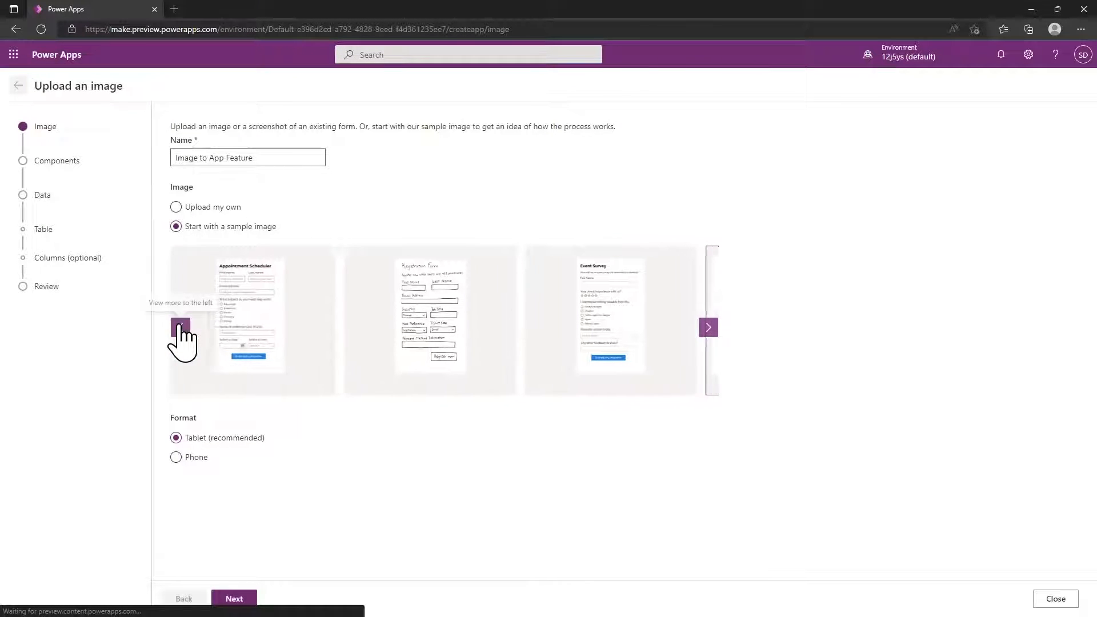
pyautogui.click(334, 257)
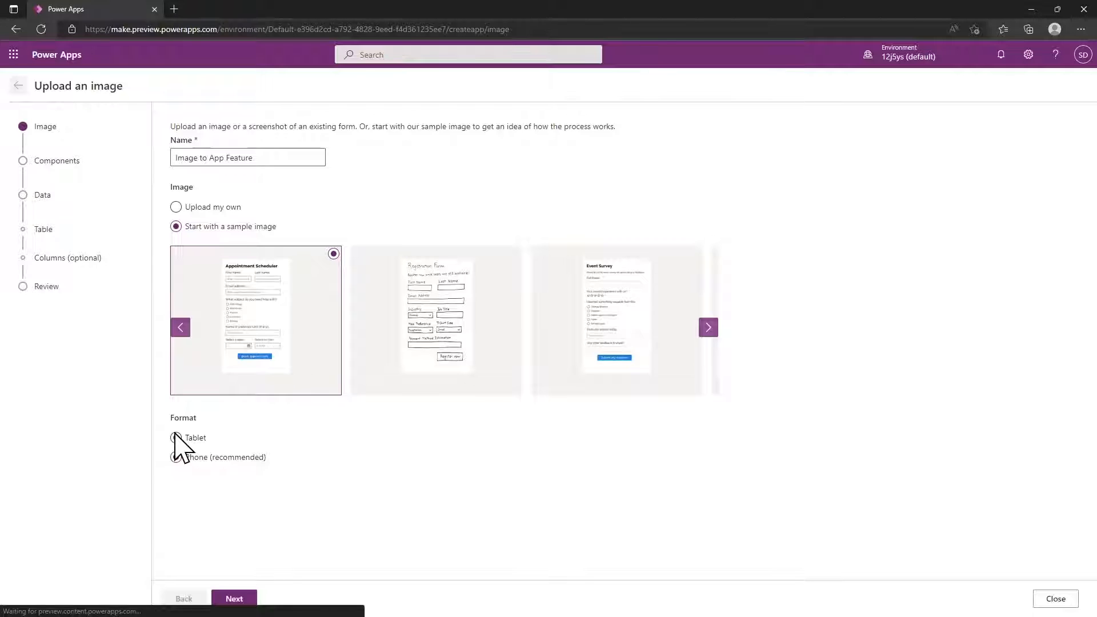
pyautogui.click(234, 598)
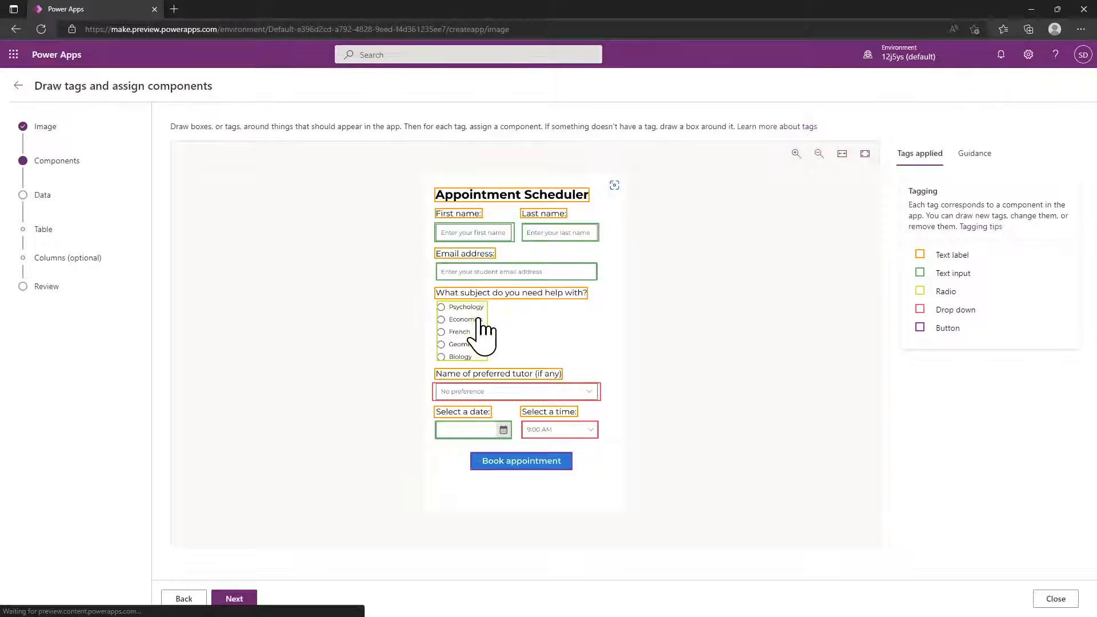
# Examine the component types that can be assigned to the first name and date field tags.
pyautogui.moveTo(482, 235)
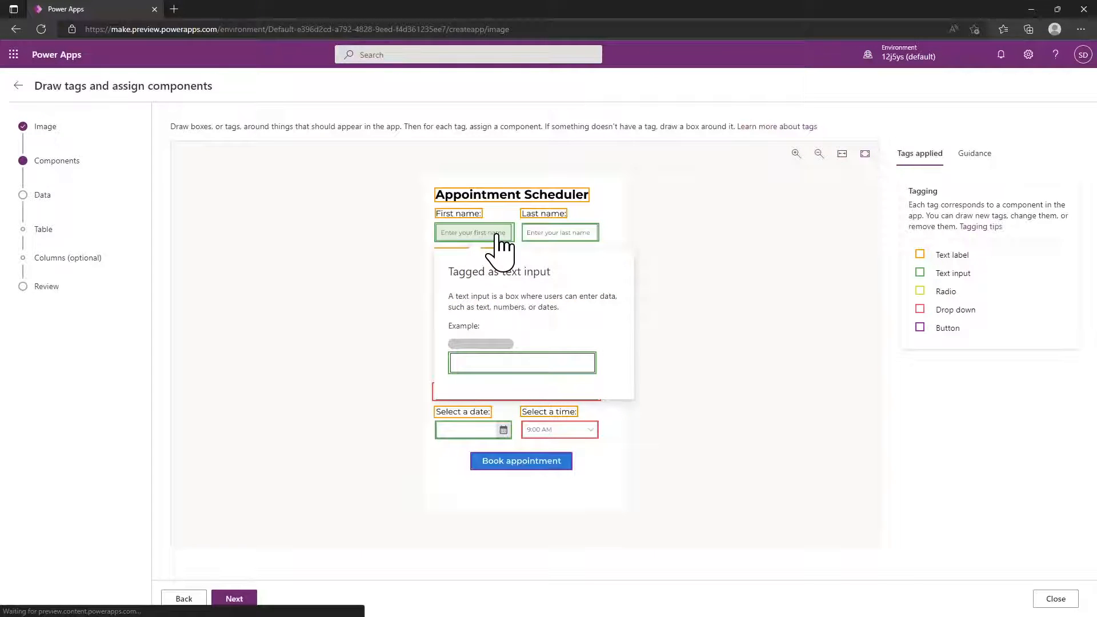
pyautogui.click(497, 236)
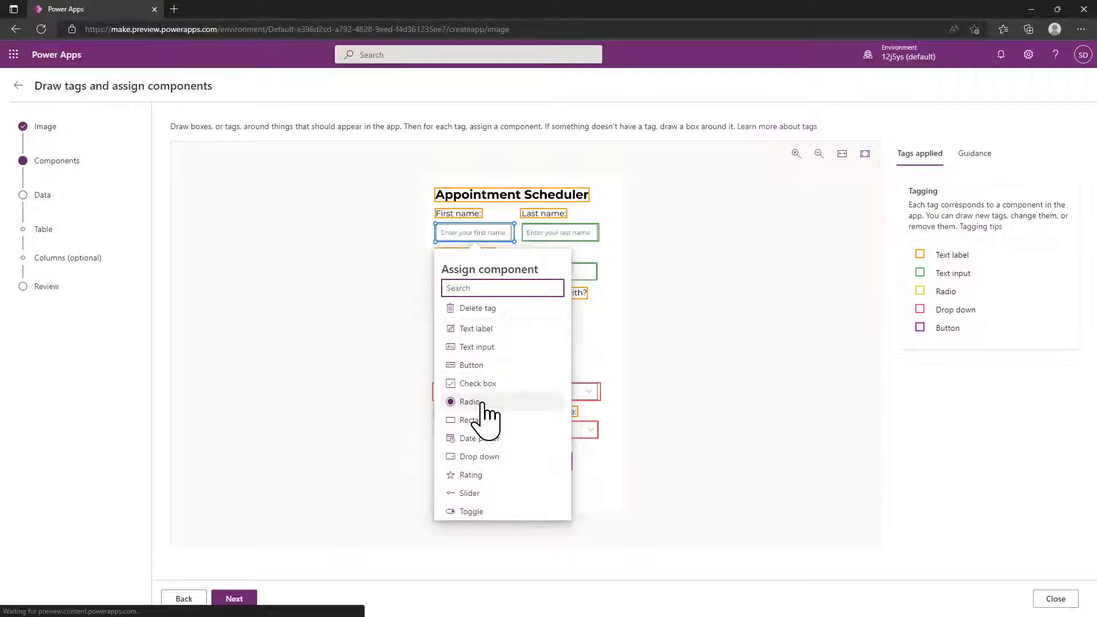
pyautogui.click(637, 350)
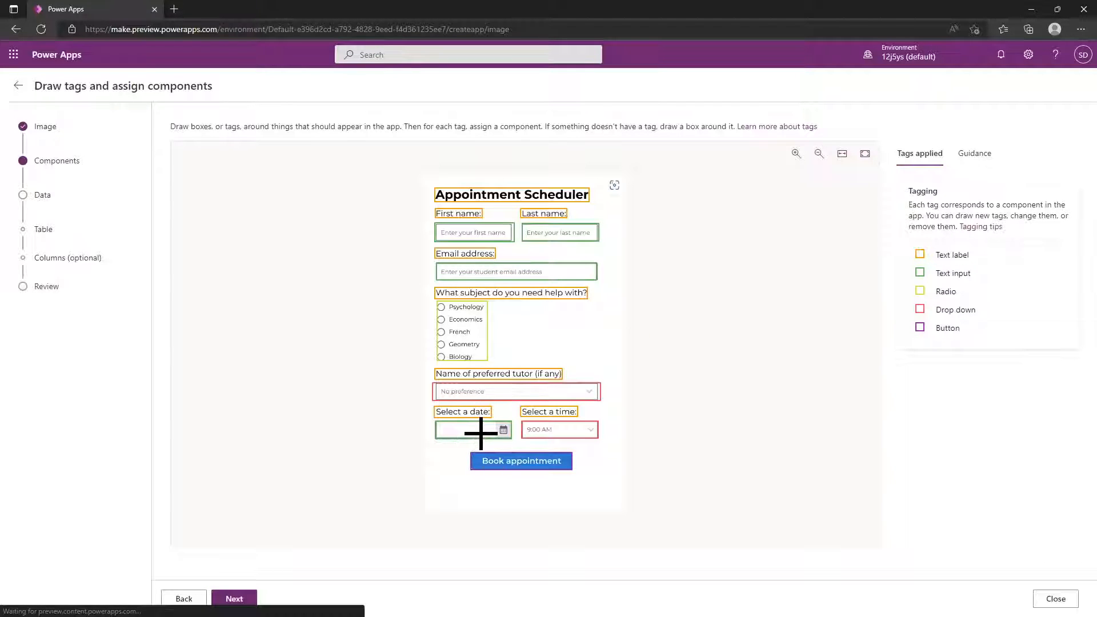
pyautogui.click(470, 434)
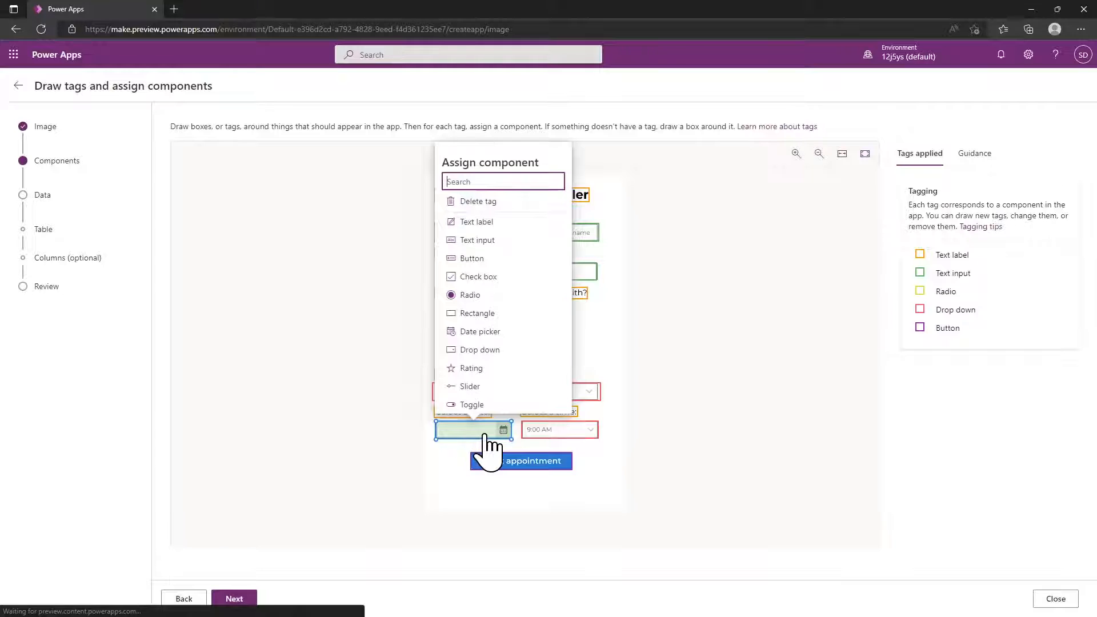
pyautogui.click(718, 409)
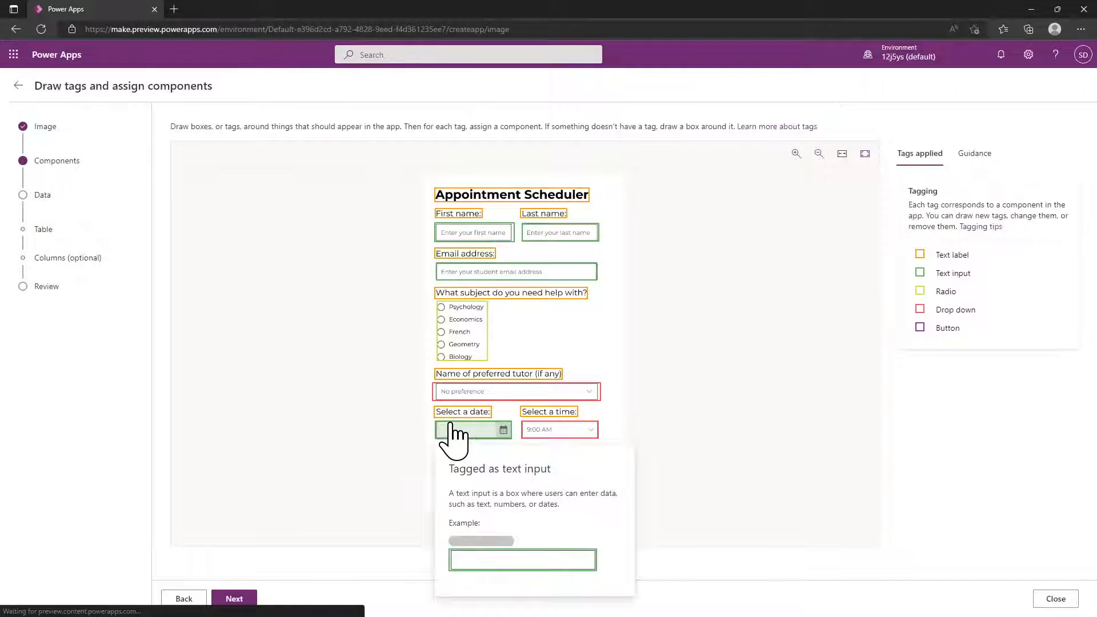
# Delete the tag on the "Select a date" input box, draw a new tag around it and assign the Date picker component.
pyautogui.click(460, 443)
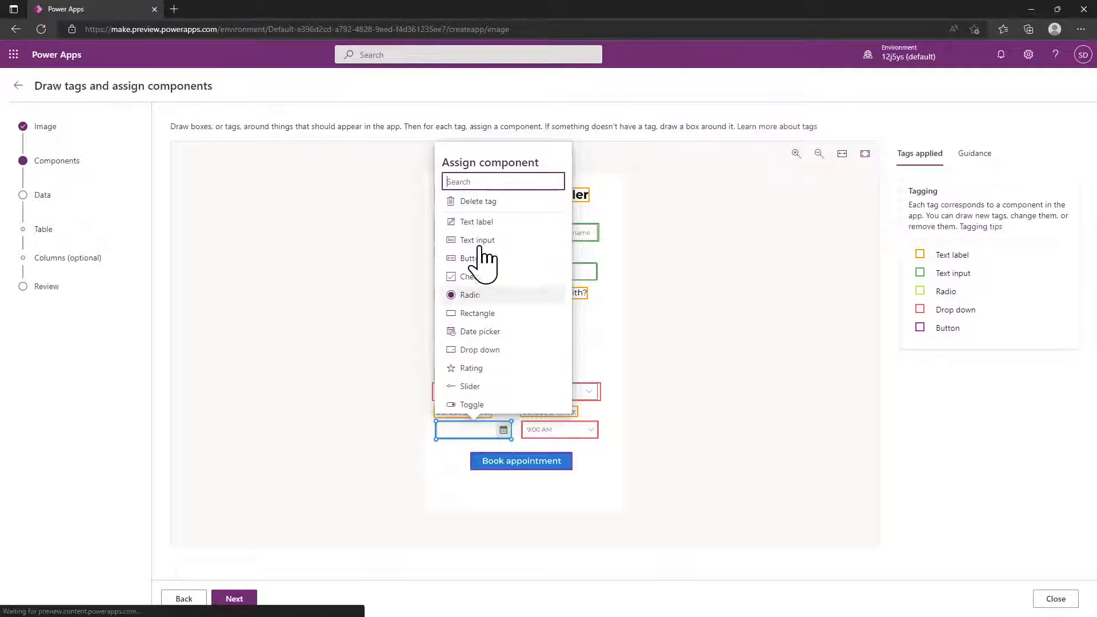
pyautogui.click(494, 203)
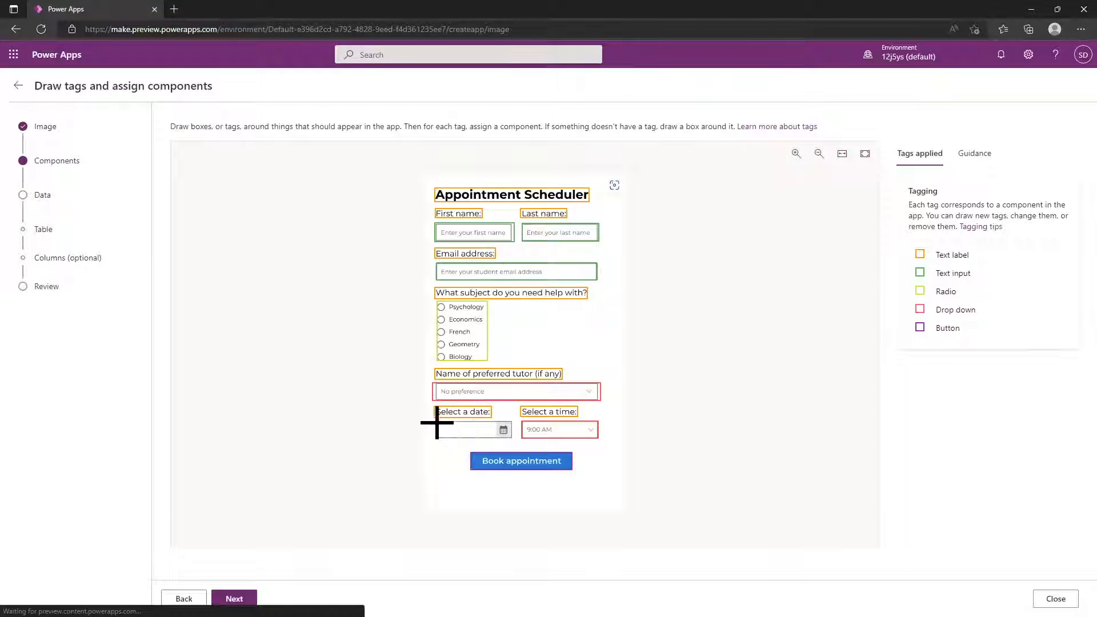
pyautogui.moveTo(436, 423); pyautogui.dragTo(511, 438)
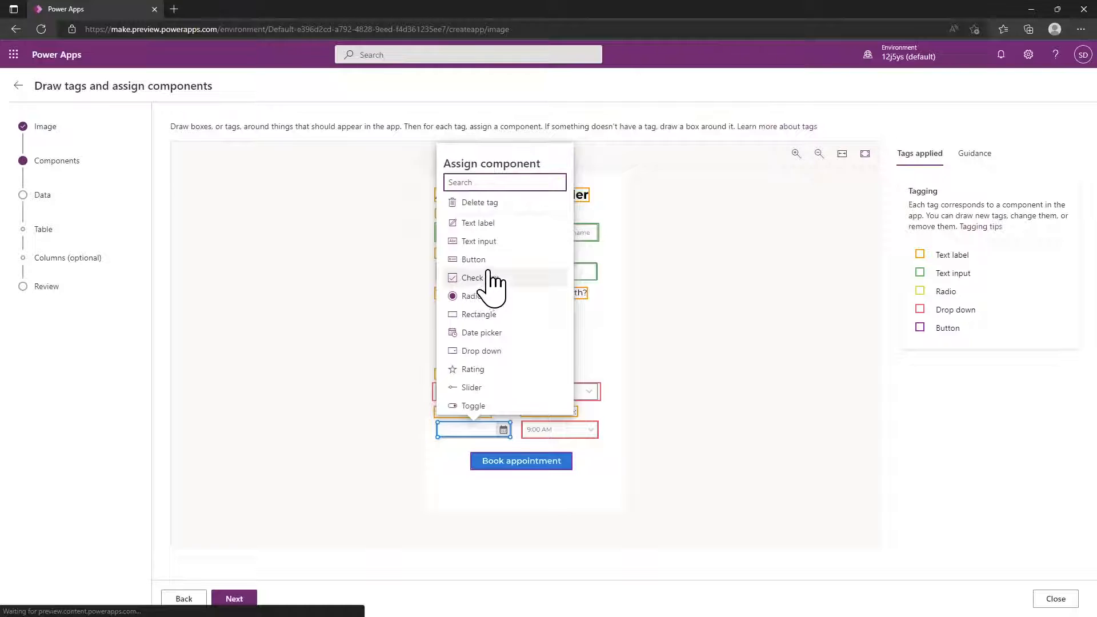
pyautogui.click(485, 337)
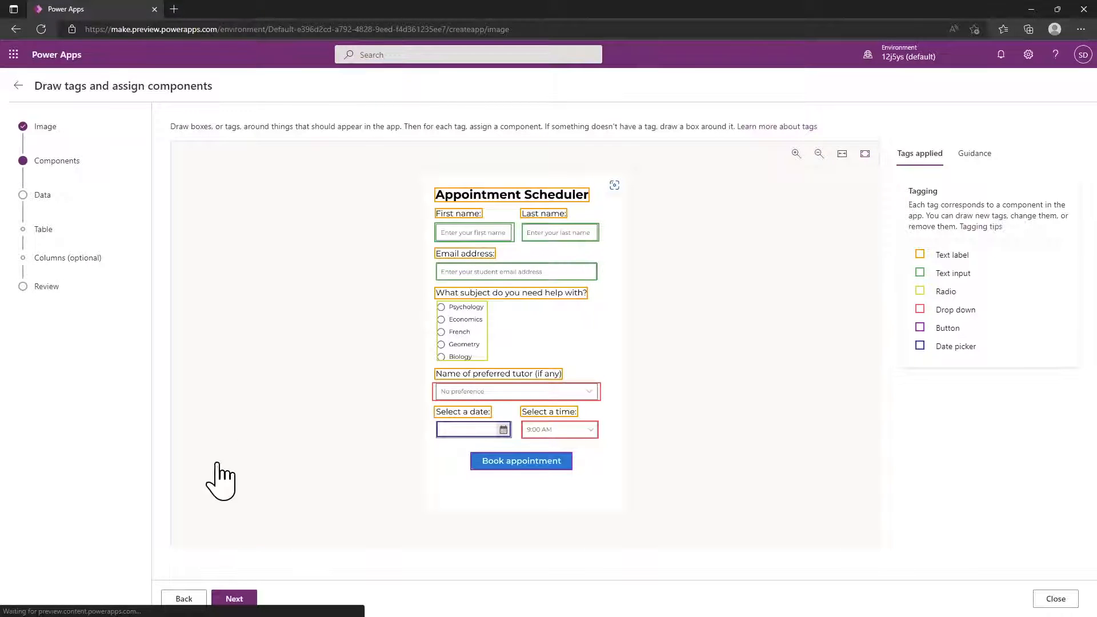
# Accept the component tags and choose to store the app's data in a new Dataverse table.
pyautogui.click(234, 599)
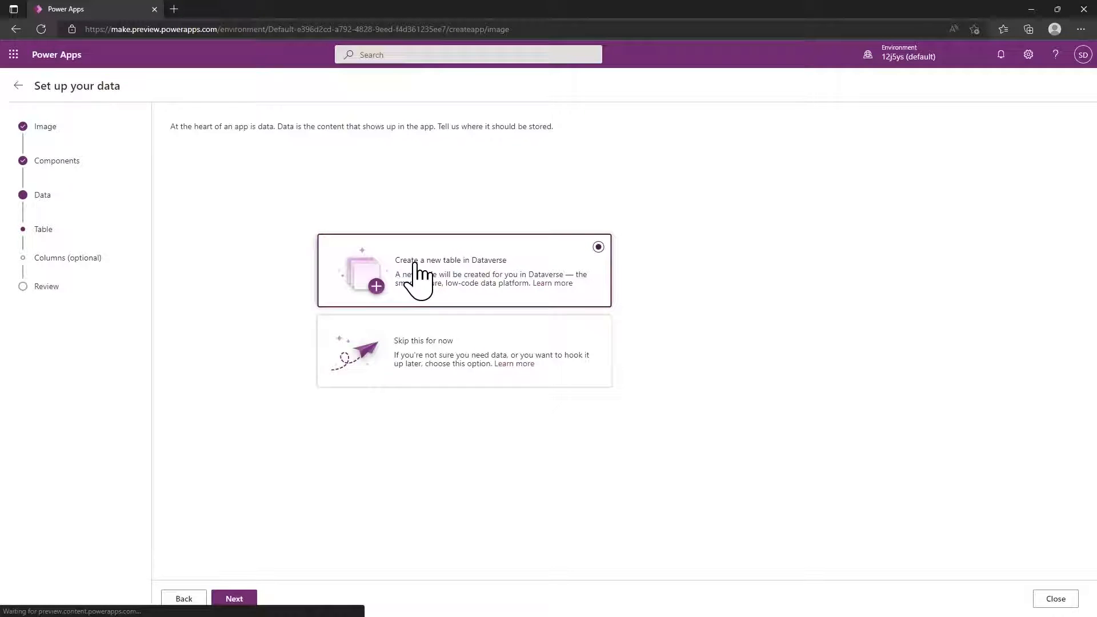
pyautogui.click(238, 598)
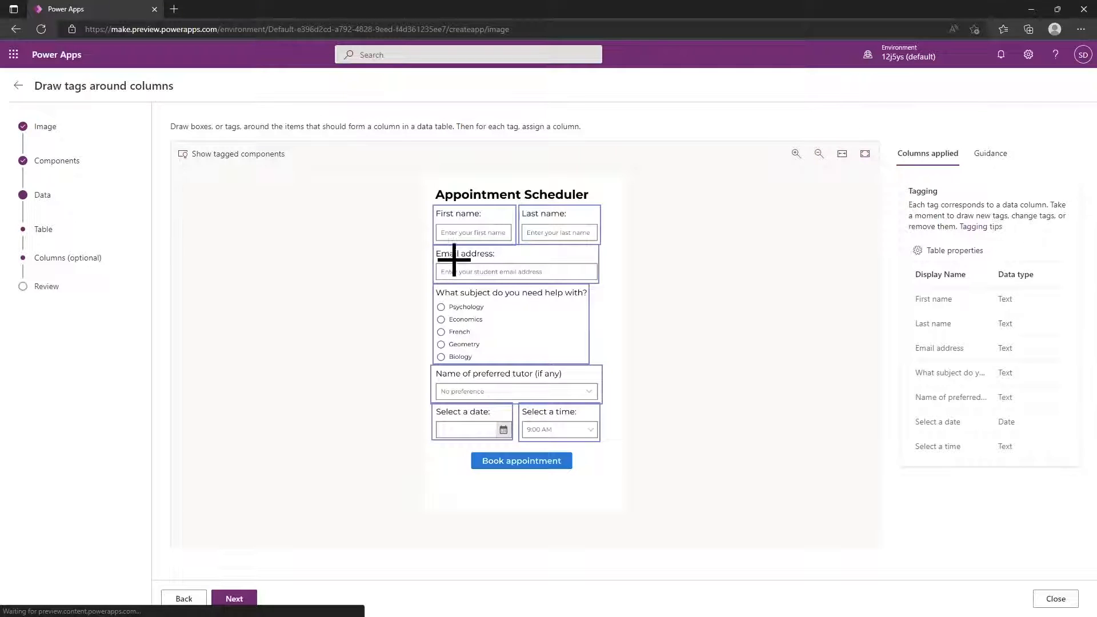
# Examine the column settings of the form's name, email, subject and preferred tutor tags, including the available data types.
pyautogui.moveTo(455, 237)
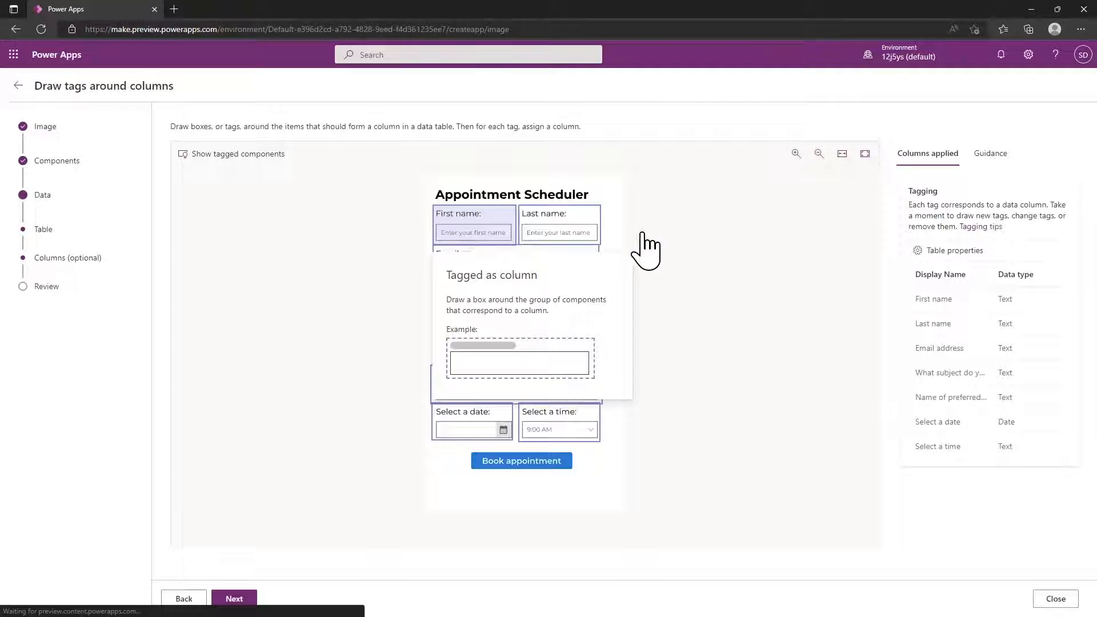
pyautogui.click(484, 224)
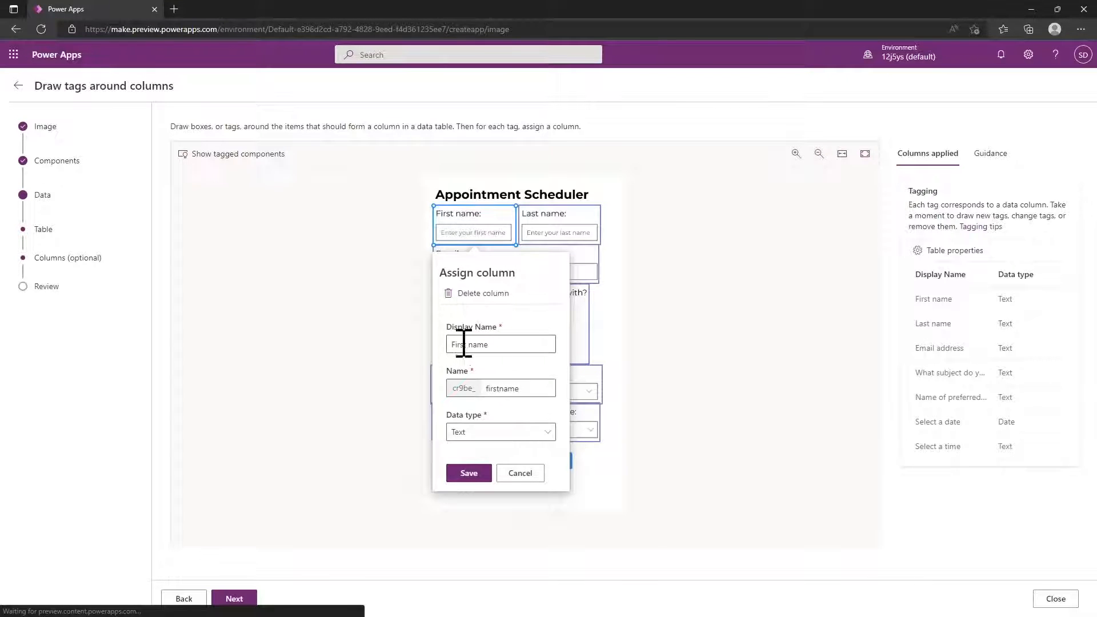
pyautogui.moveTo(491, 345); pyautogui.dragTo(448, 345)
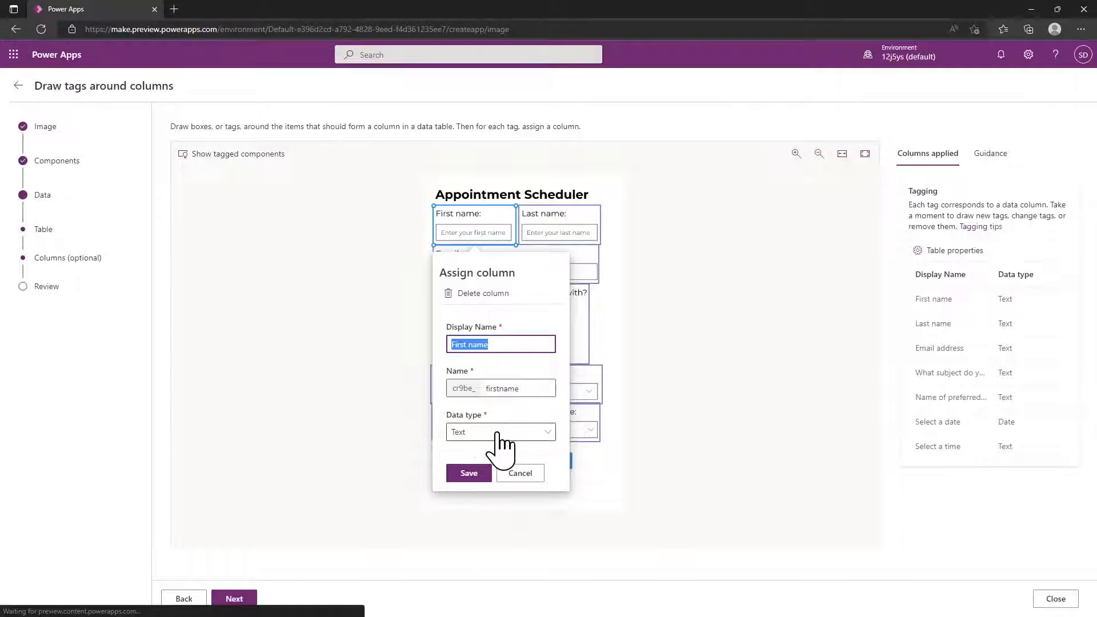
pyautogui.click(583, 230)
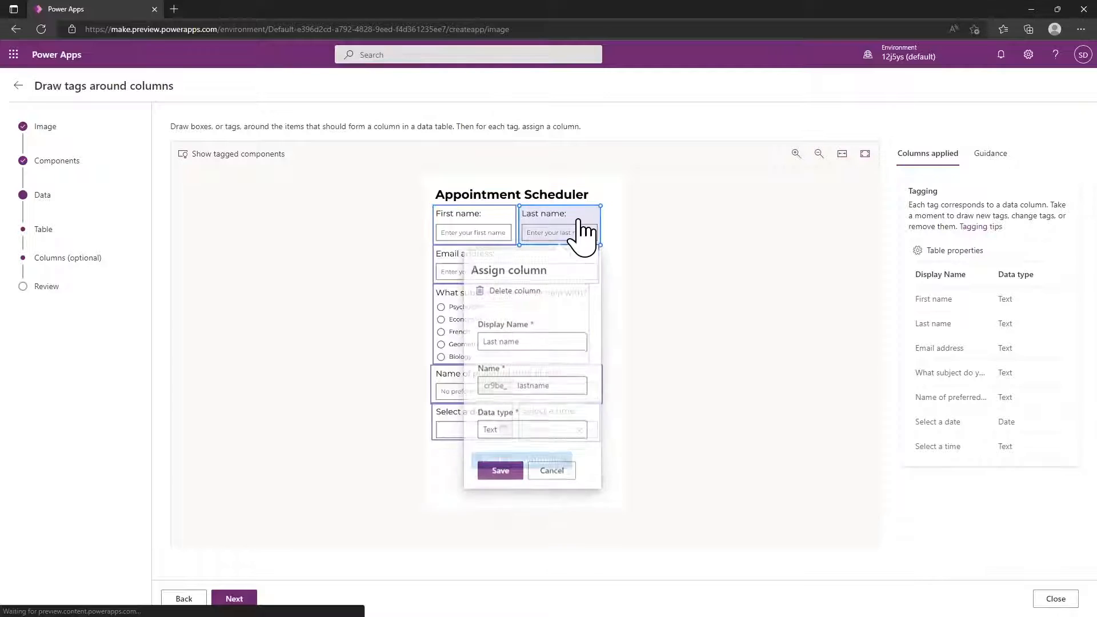
pyautogui.click(437, 261)
pyautogui.click(550, 327)
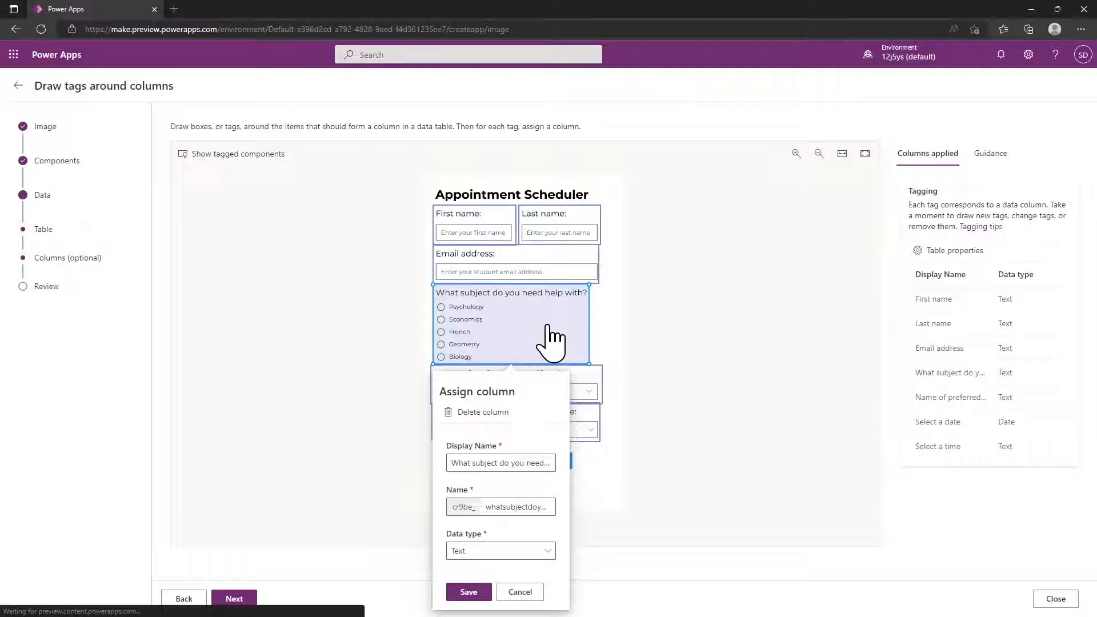
pyautogui.click(627, 392)
pyautogui.click(565, 404)
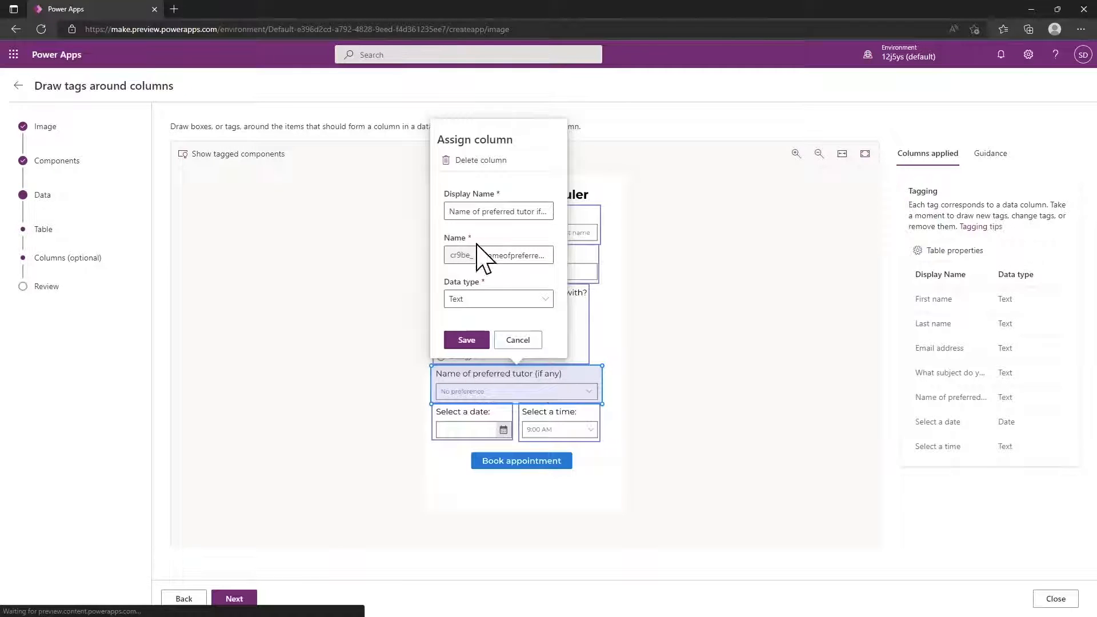
pyautogui.click(541, 302)
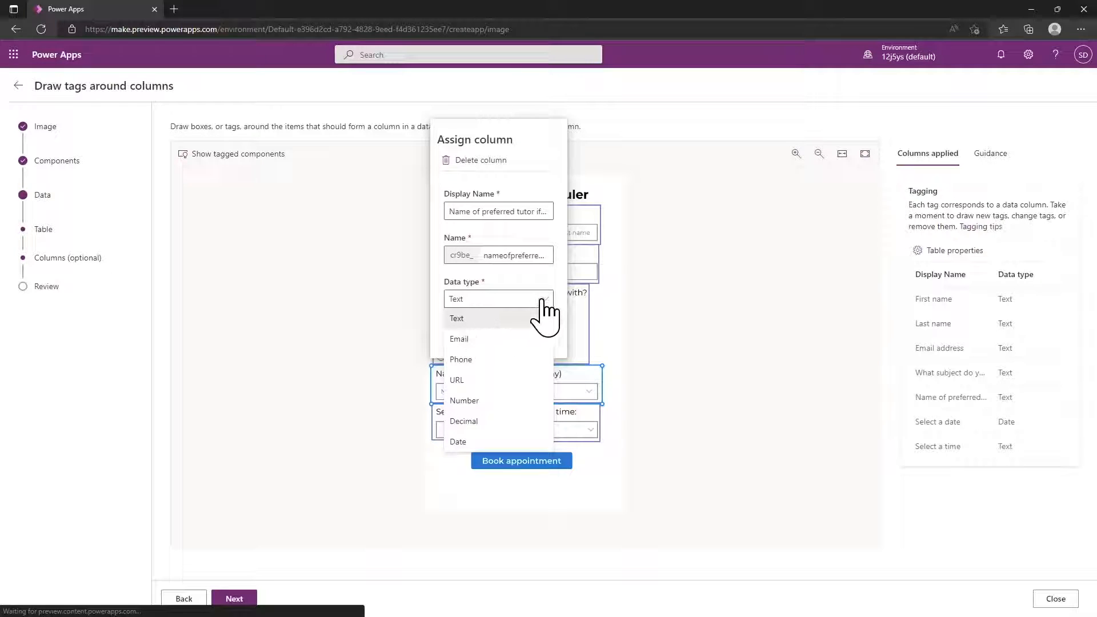
pyautogui.click(637, 361)
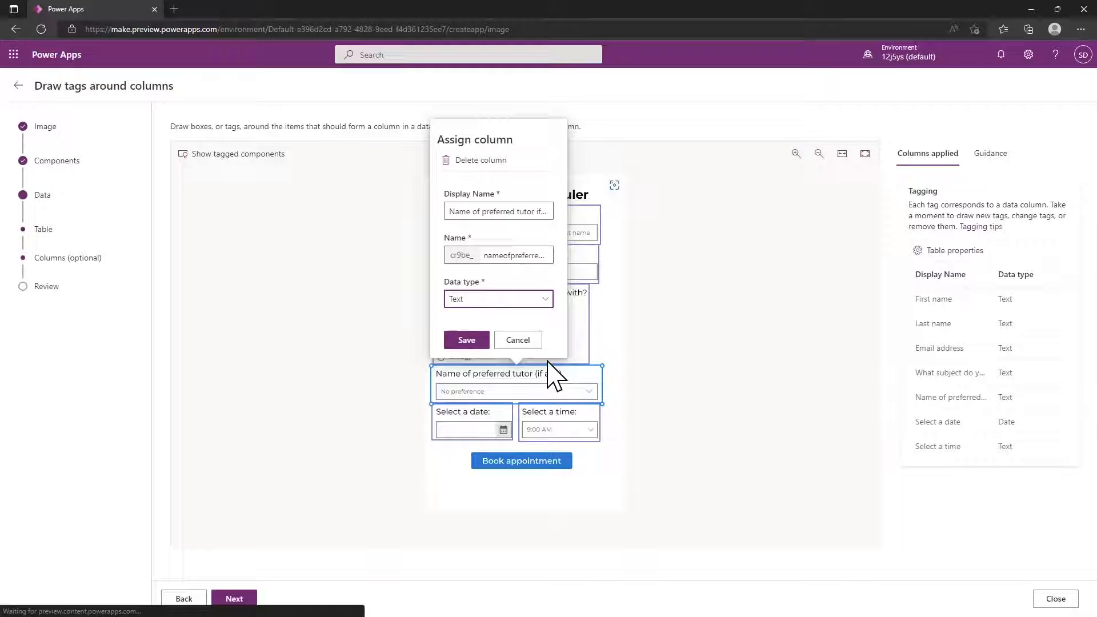
# Examine the display name, column name and data type assigned to the "Select a date" tag.
pyautogui.click(530, 341)
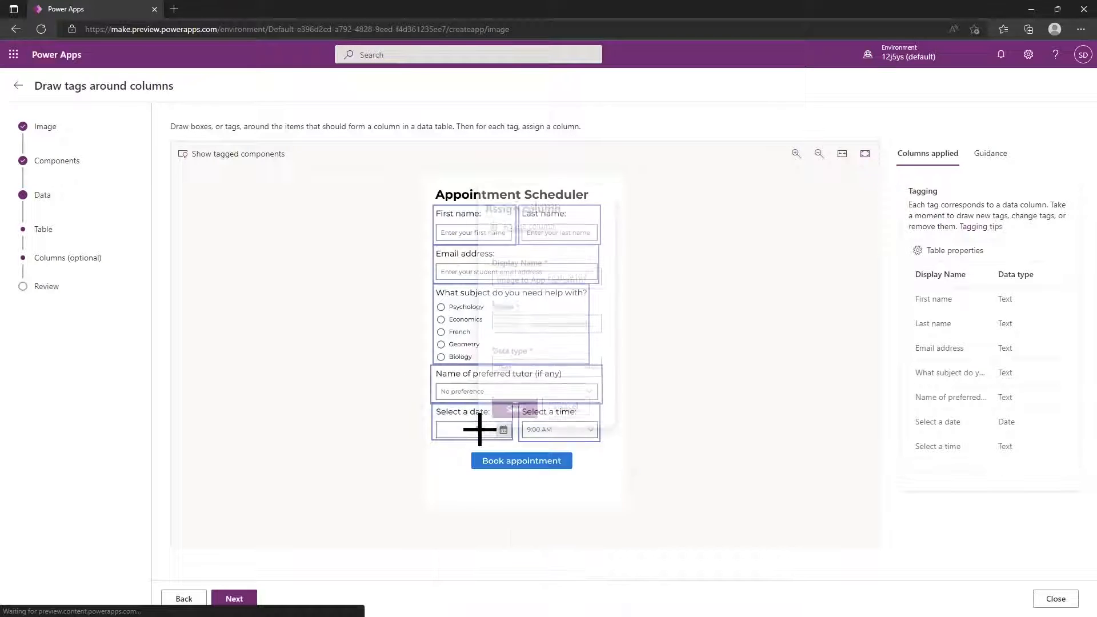
pyautogui.click(479, 429)
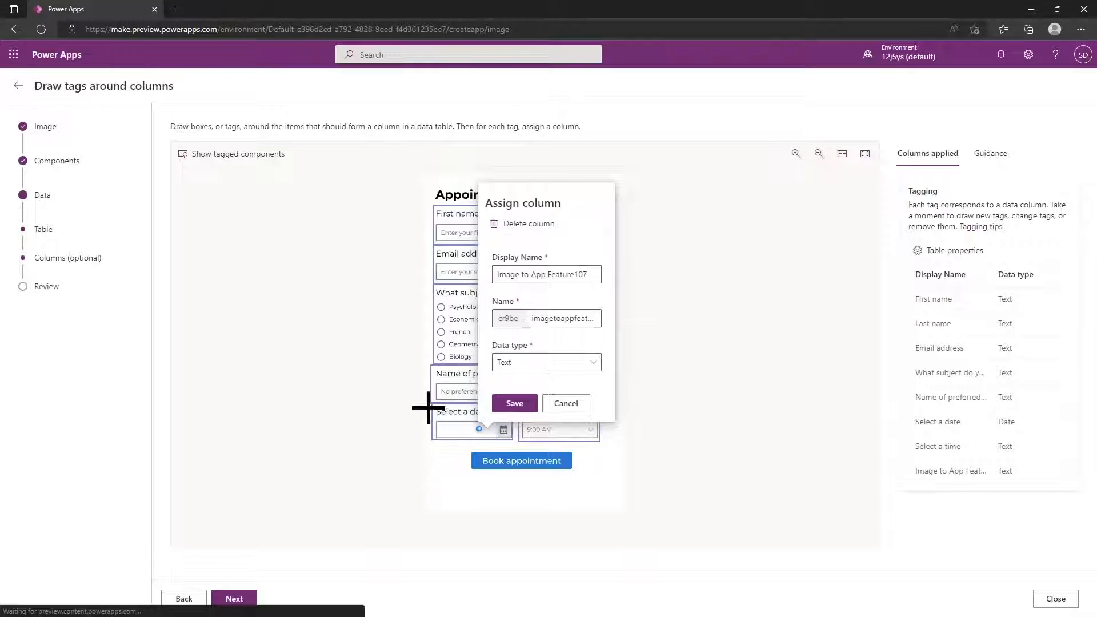
pyautogui.click(451, 420)
pyautogui.click(450, 420)
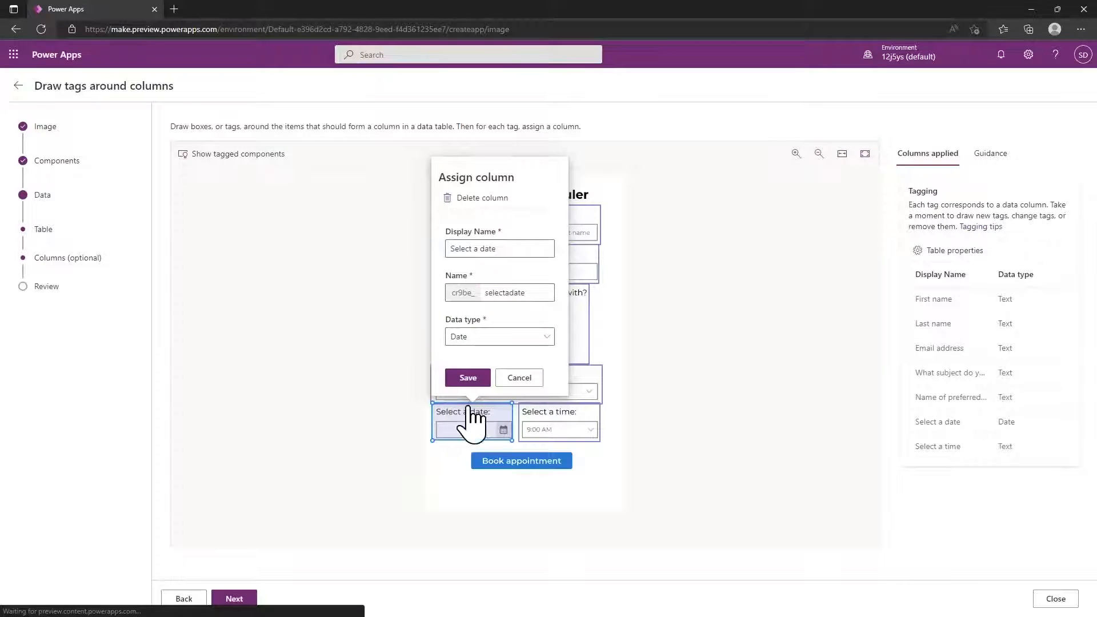
pyautogui.moveTo(502, 247); pyautogui.dragTo(433, 253)
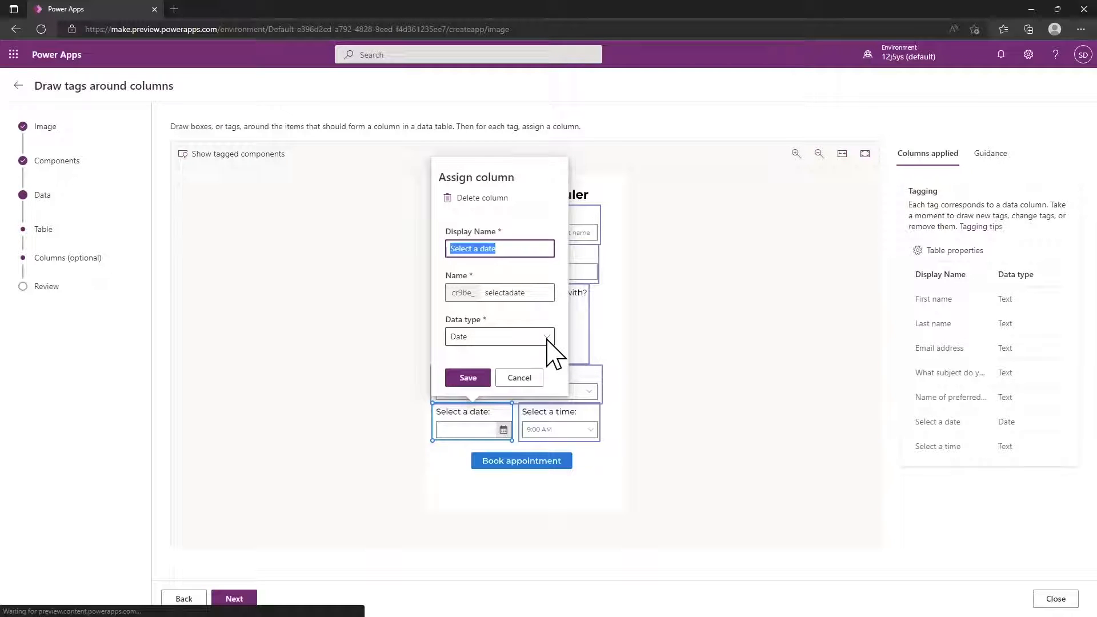
pyautogui.click(664, 360)
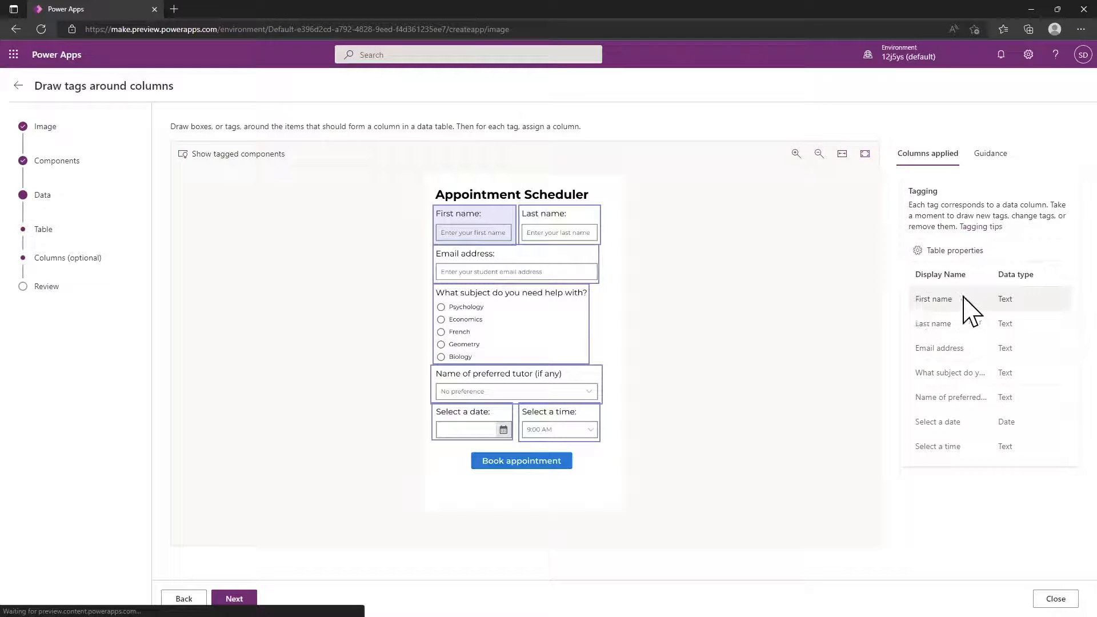
# Accept the tagged columns, create the app with its new table, and skip the Power Apps Studio welcome.
pyautogui.click(236, 599)
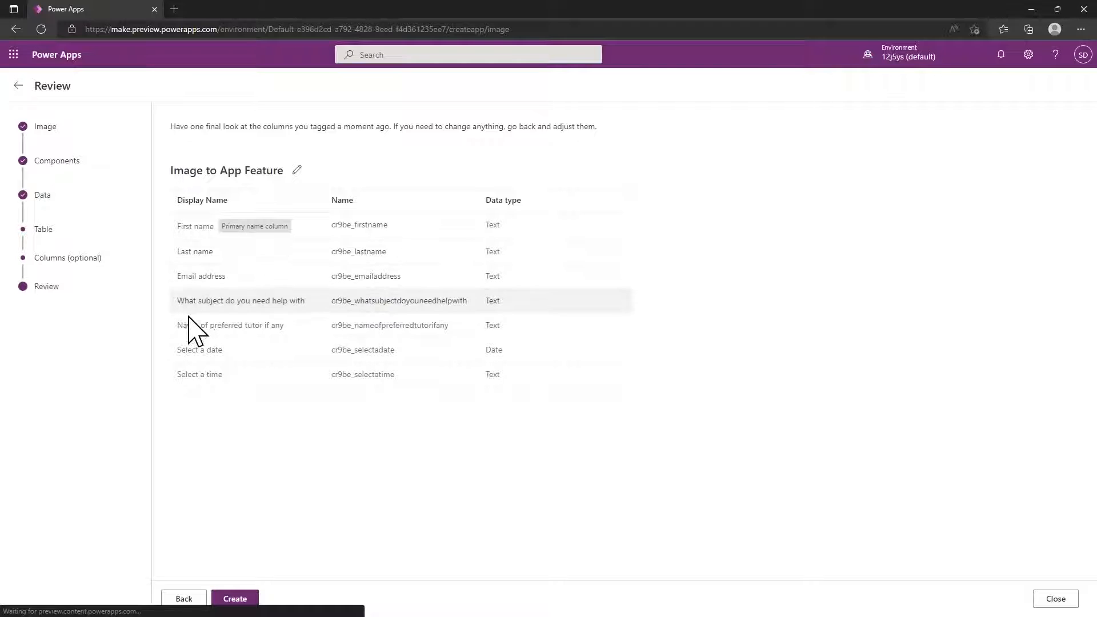
pyautogui.click(244, 599)
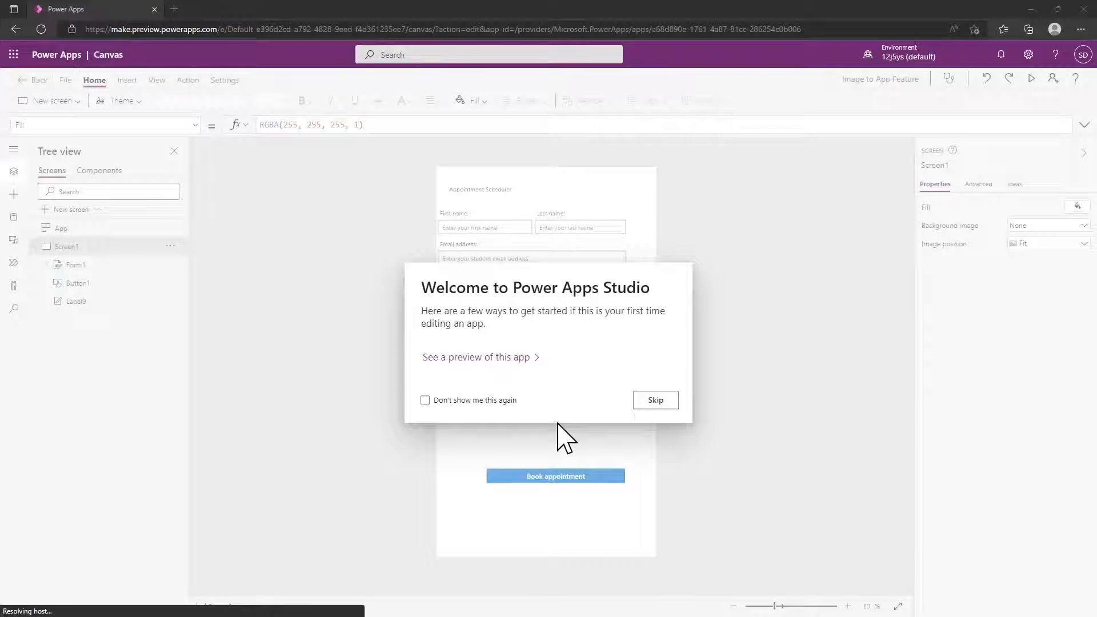
pyautogui.click(656, 402)
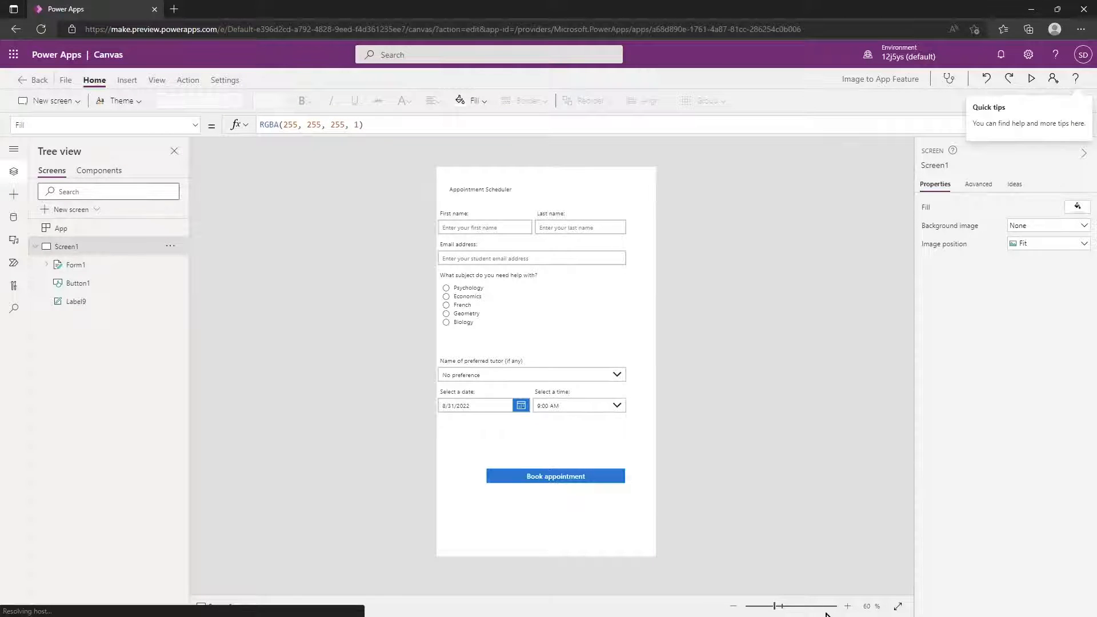
# Preview the generated app and check its first name, last name and email address input fields.
pyautogui.click(847, 608)
pyautogui.click(847, 608)
pyautogui.click(847, 607)
pyautogui.click(847, 608)
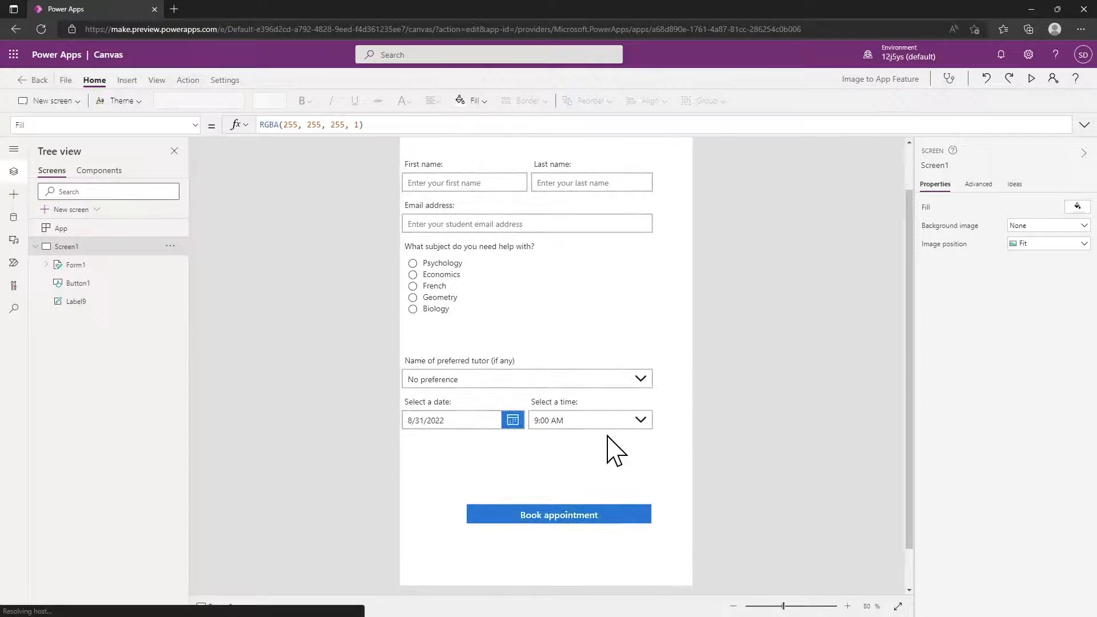
pyautogui.scroll(2, 614, 451)
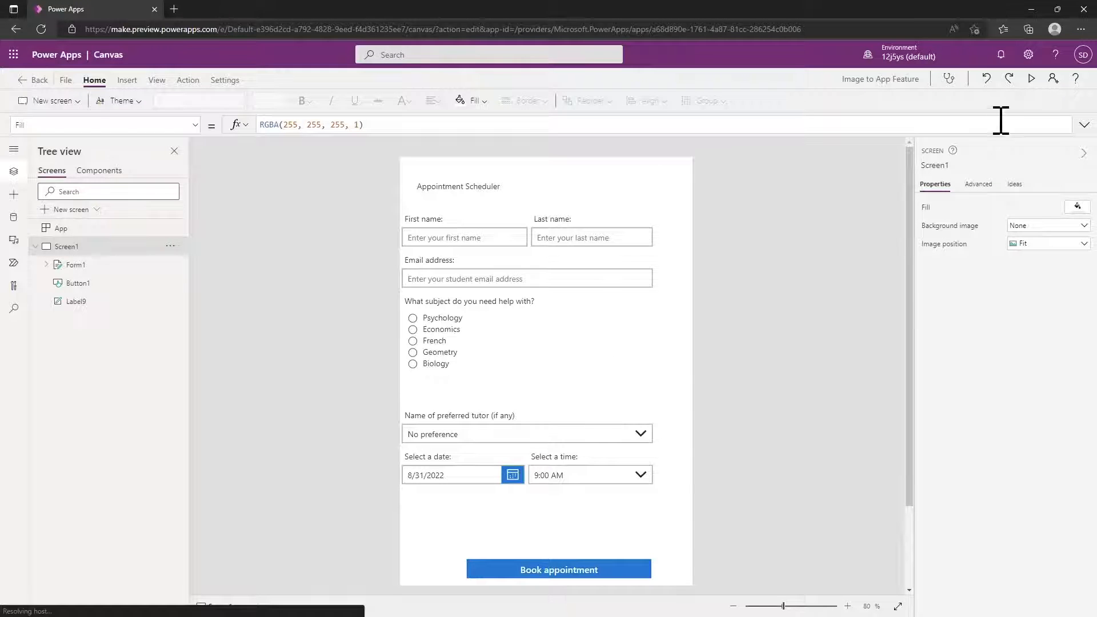
pyautogui.click(1031, 79)
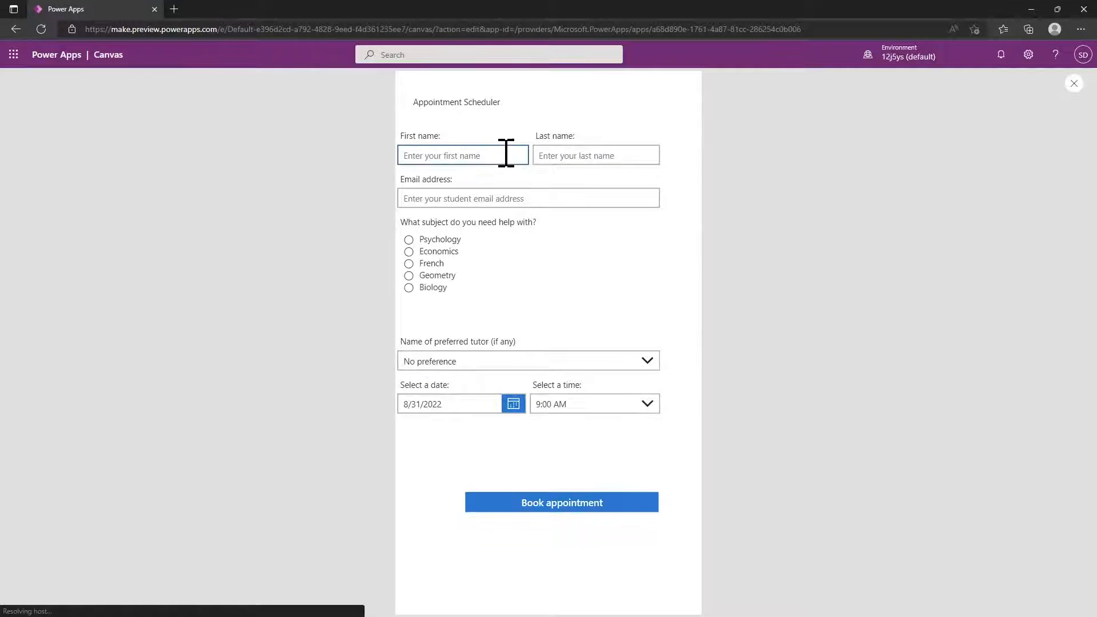
pyautogui.click(449, 160)
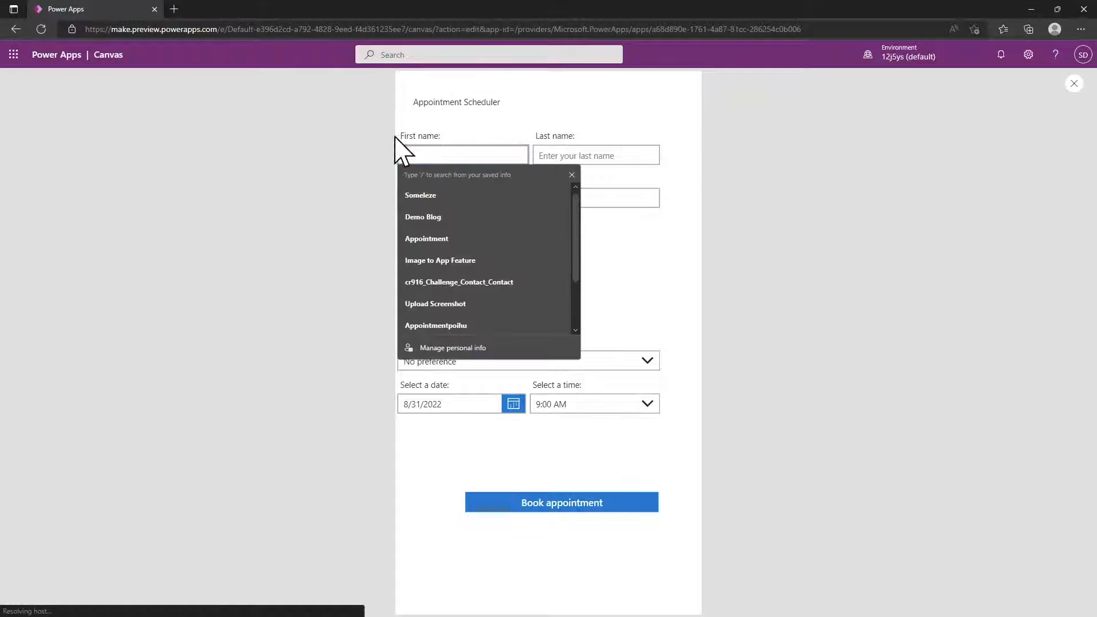
pyautogui.click(605, 152)
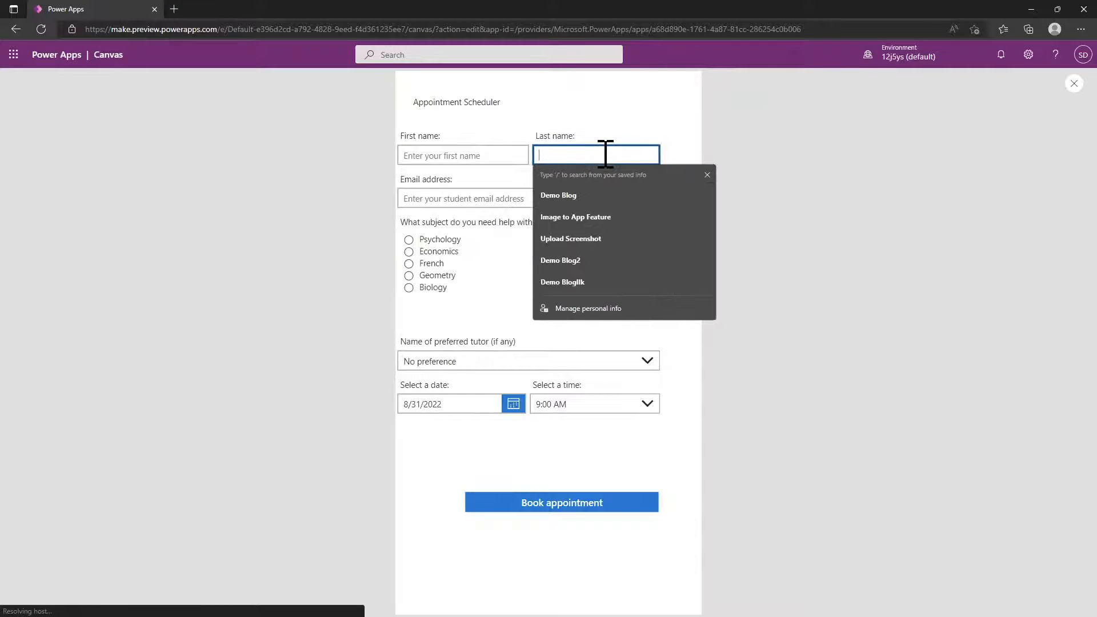
pyautogui.click(458, 200)
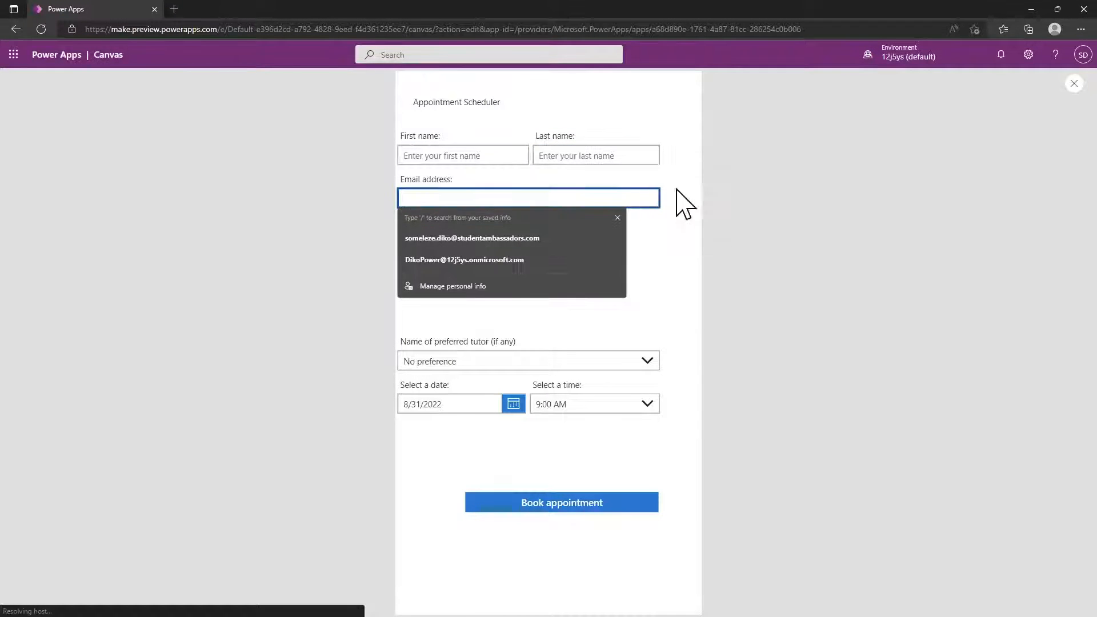
pyautogui.click(676, 272)
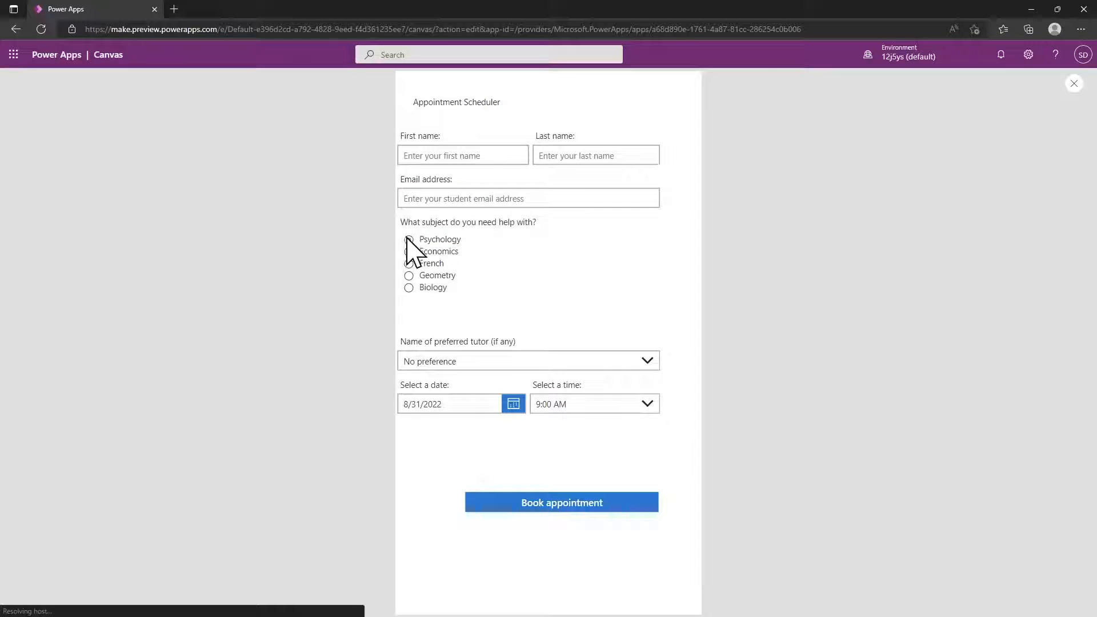
# Test the Psychology subject option and the date and time selectors, and close the app preview.
pyautogui.click(406, 238)
pyautogui.click(513, 404)
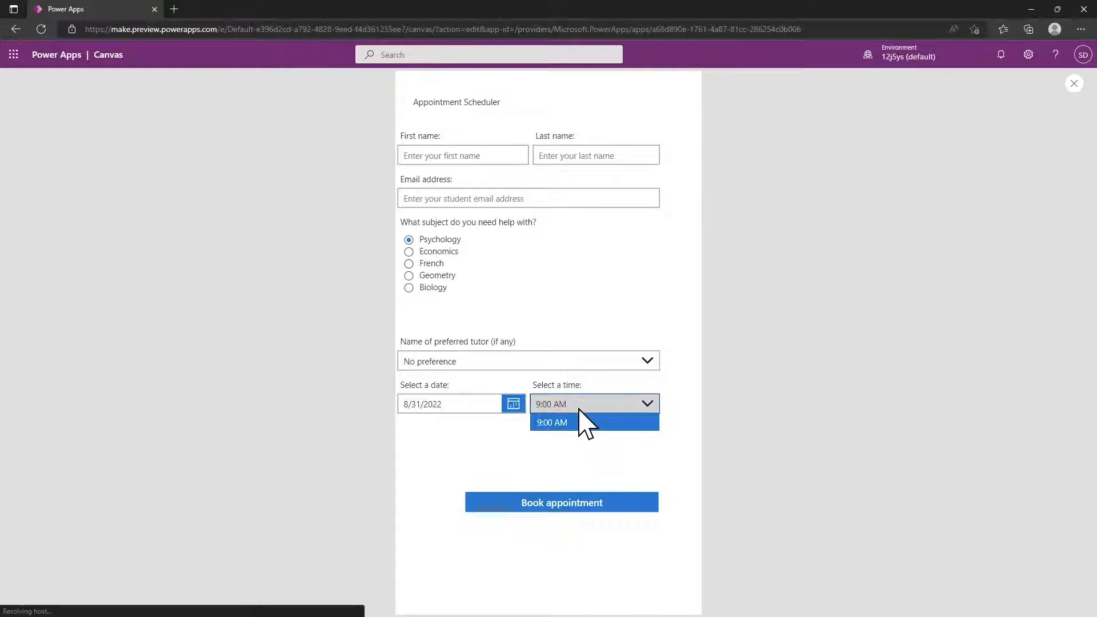
pyautogui.click(1074, 84)
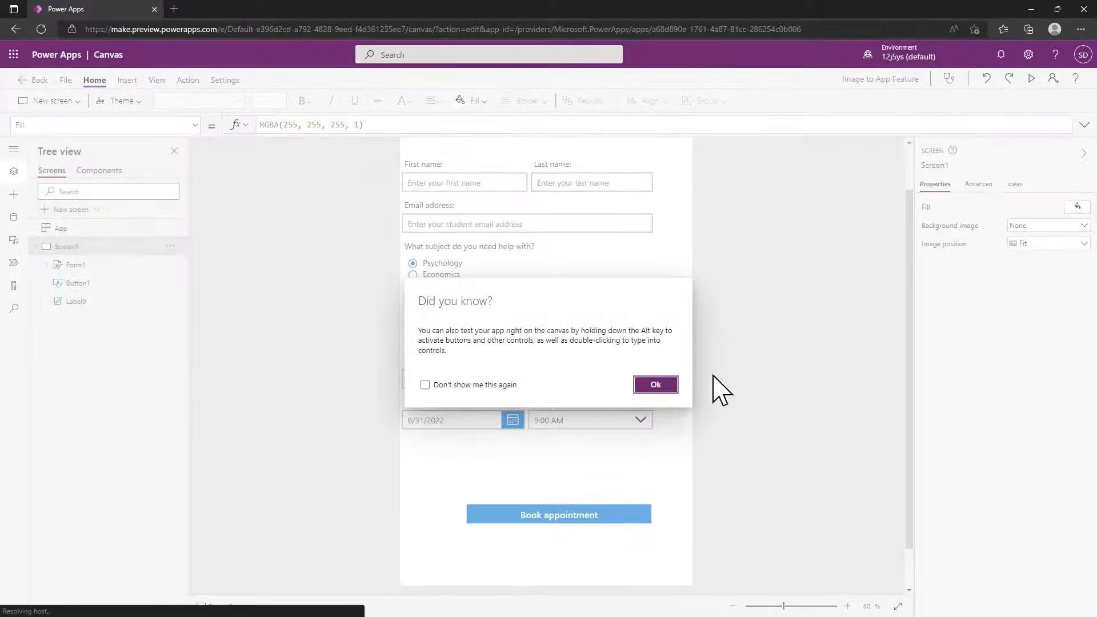
pyautogui.click(669, 384)
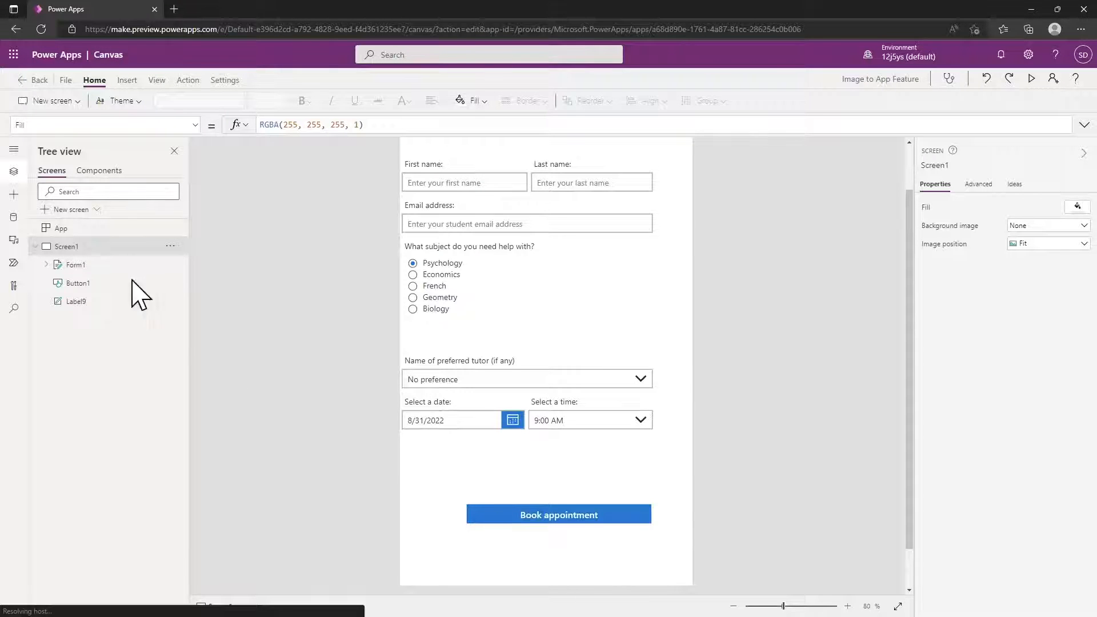
# Examine the app's connected Image to App Feature table and the properties of the "Book appointment" button.
pyautogui.click(14, 217)
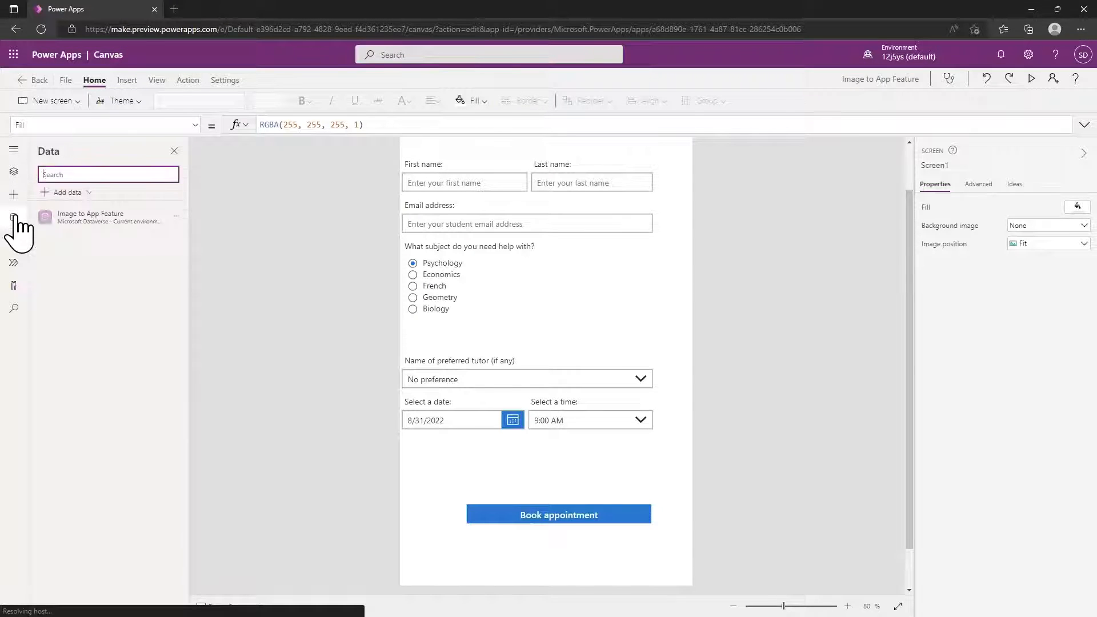
pyautogui.moveTo(77, 228)
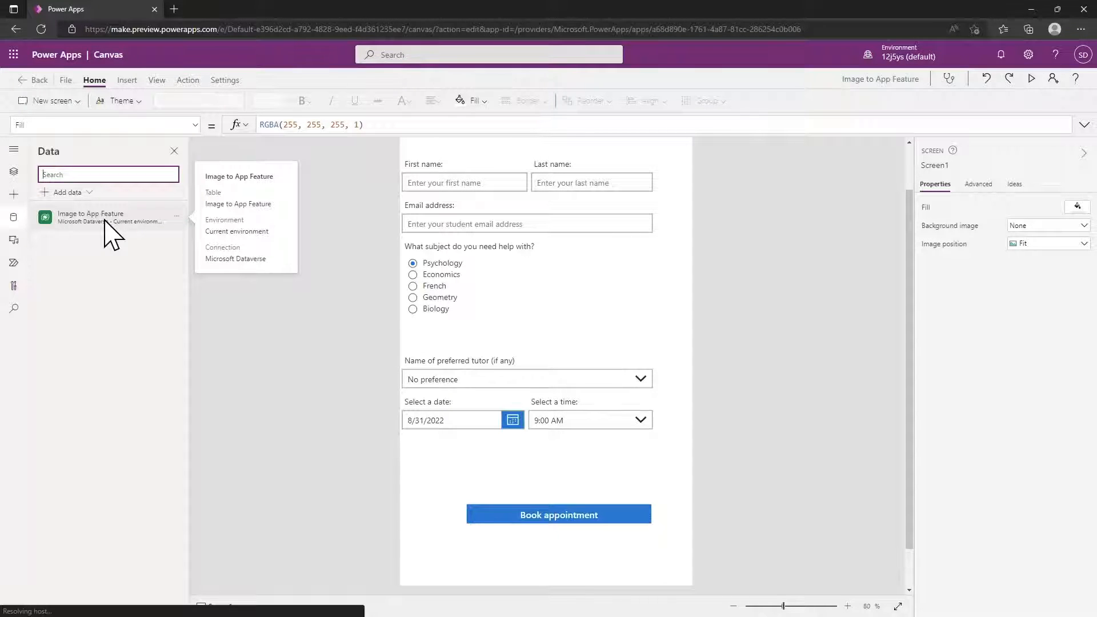
pyautogui.click(566, 517)
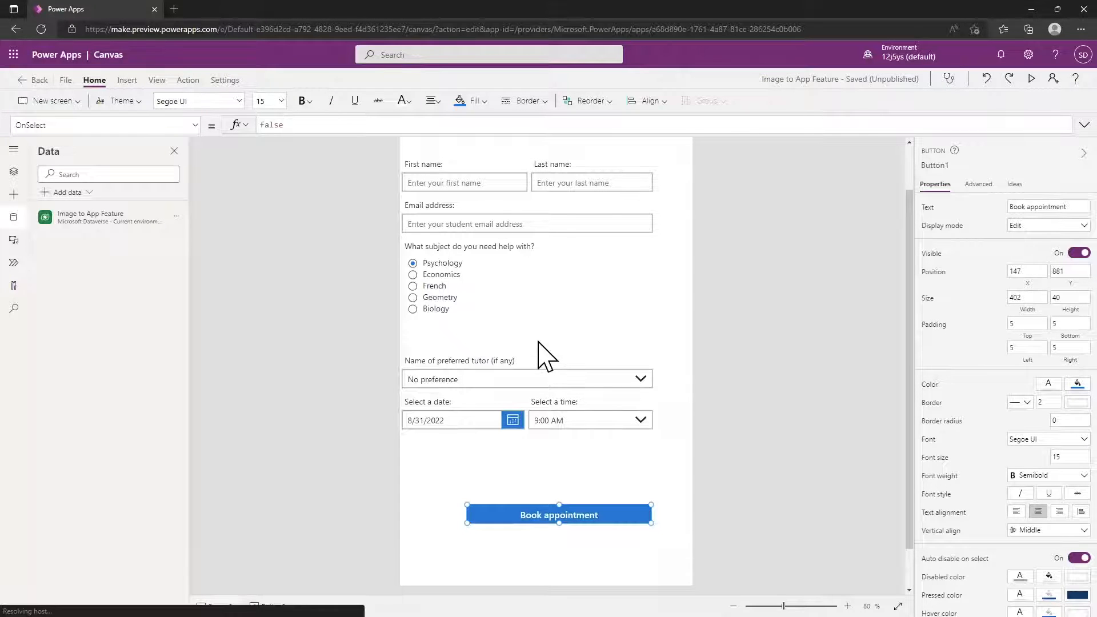
pyautogui.scroll(1, 521, 275)
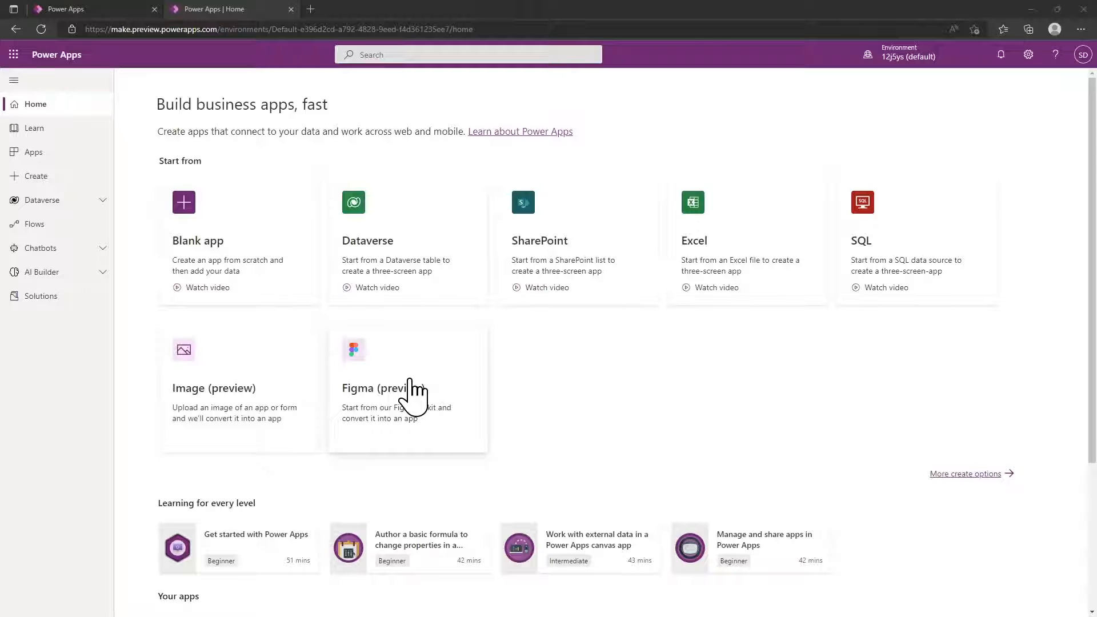
# Start a canvas app from Figma (preview) and open the linked Figma UI Kit page.
pyautogui.click(411, 393)
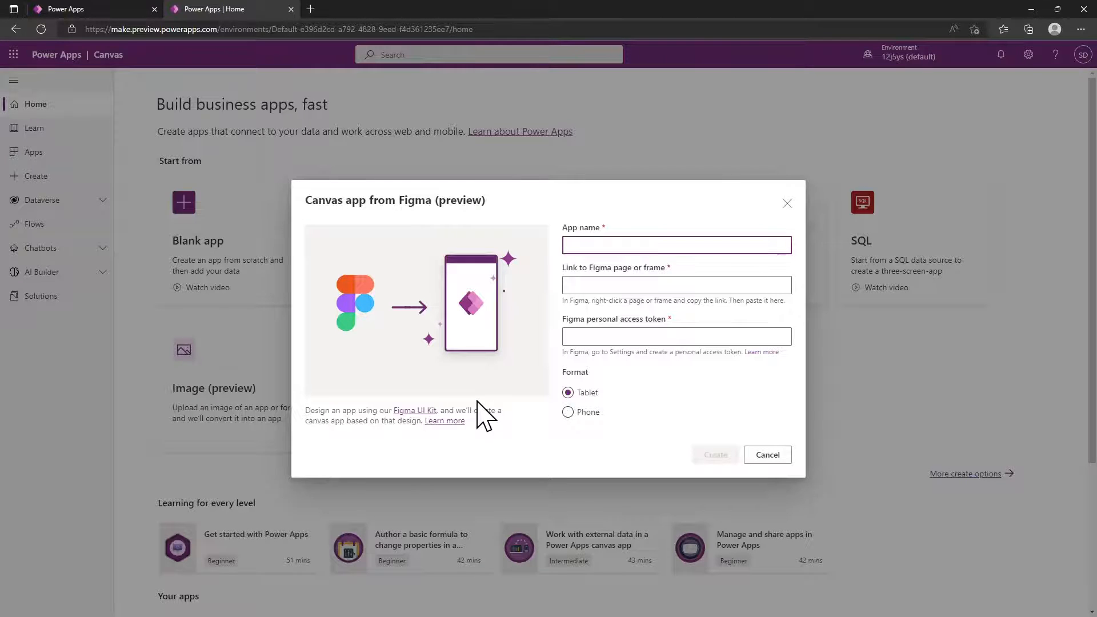
pyautogui.click(423, 415)
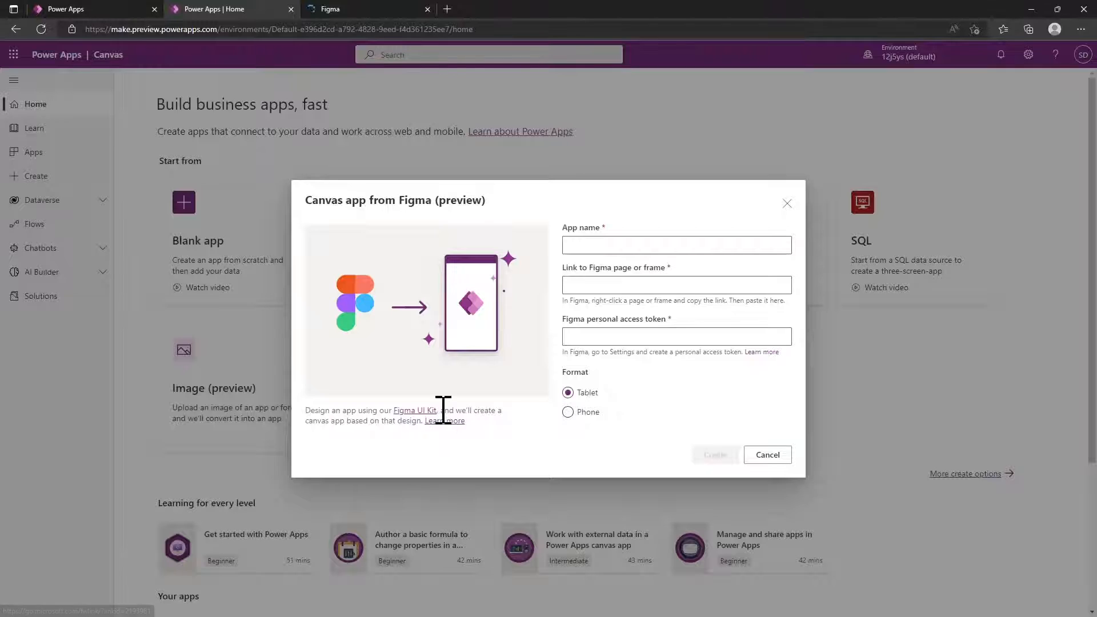
pyautogui.click(383, 9)
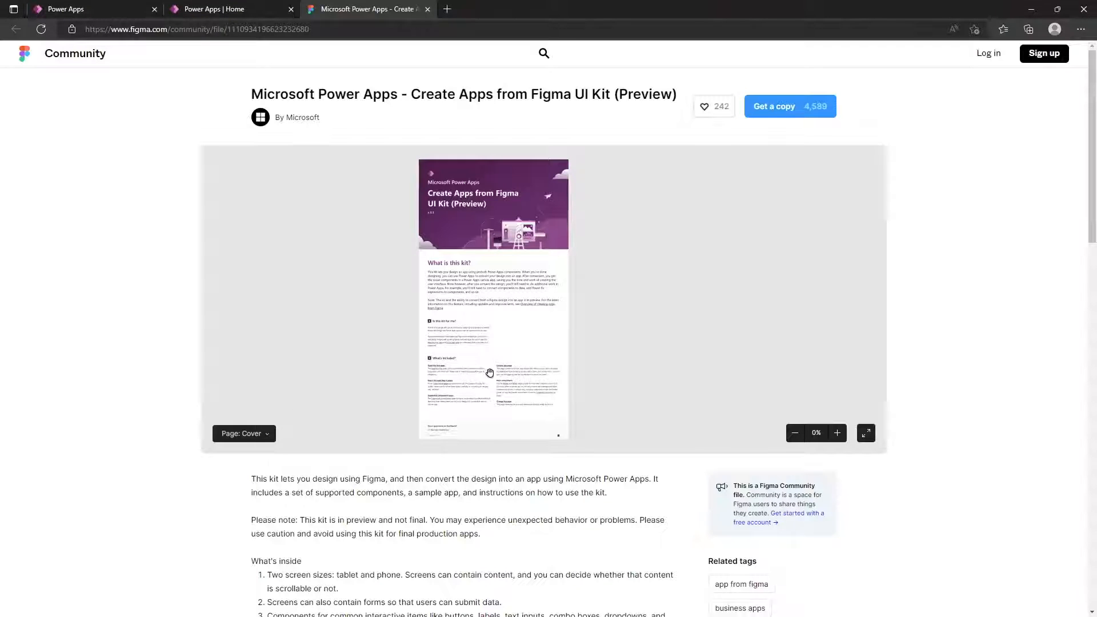
# Read the Figma UI Kit's description and examine the components on its Supported components page.
pyautogui.scroll(-1, 506, 389)
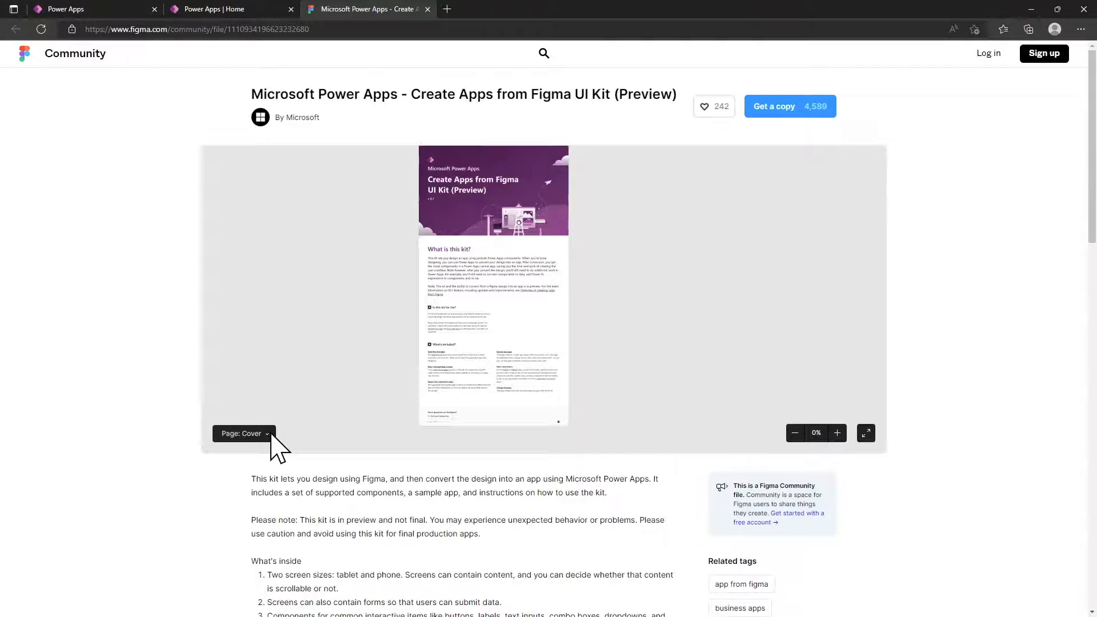
pyautogui.scroll(-1, 190, 437)
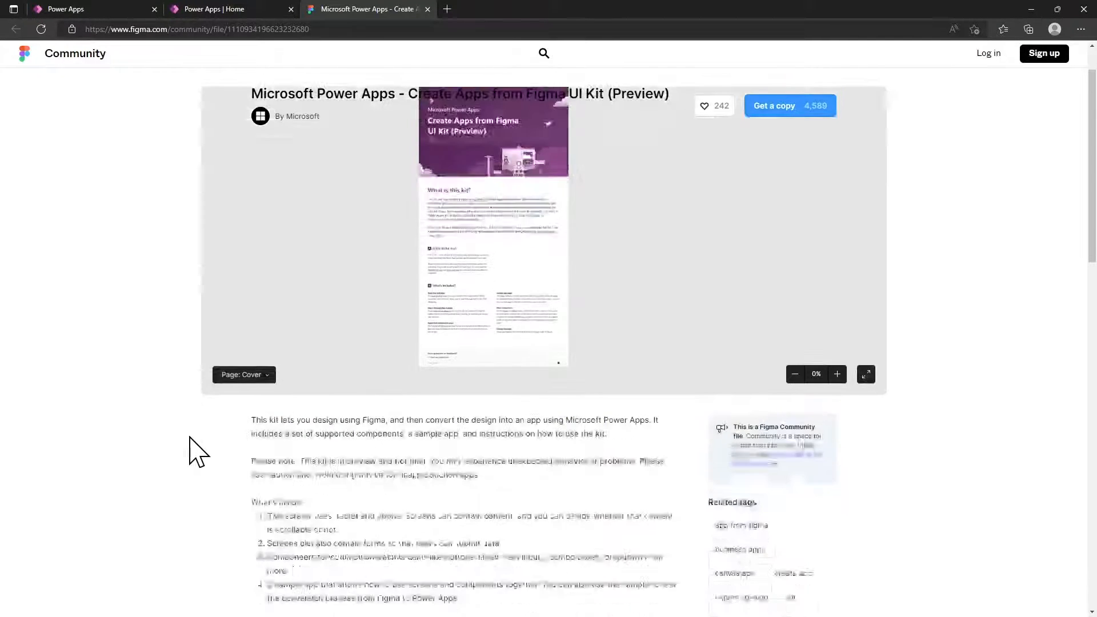
pyautogui.scroll(-5, 194, 446)
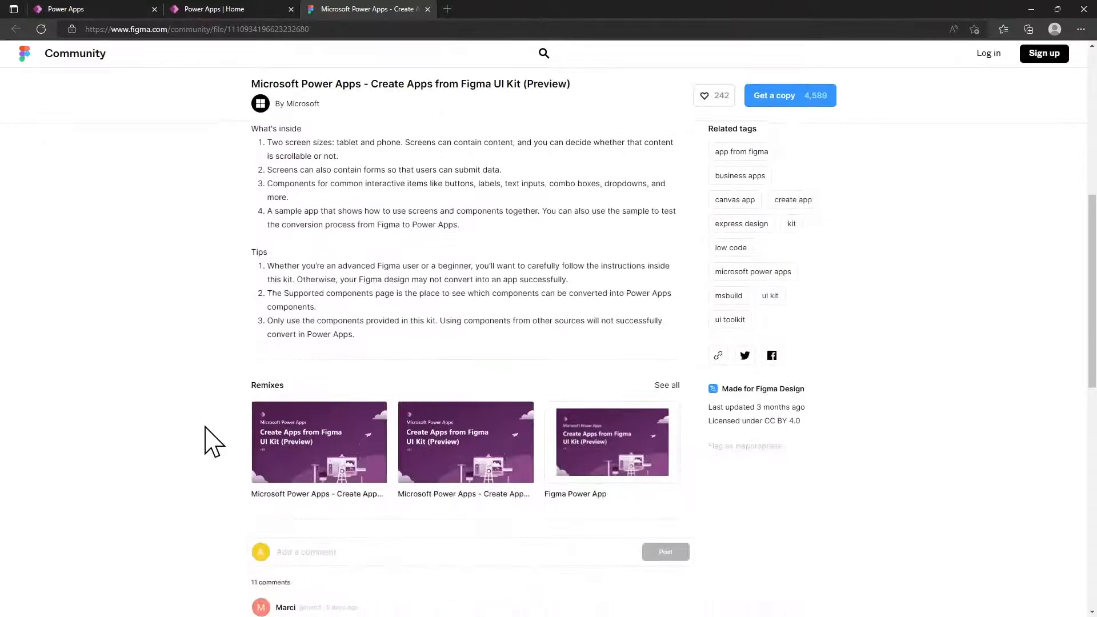
pyautogui.scroll(6, 220, 432)
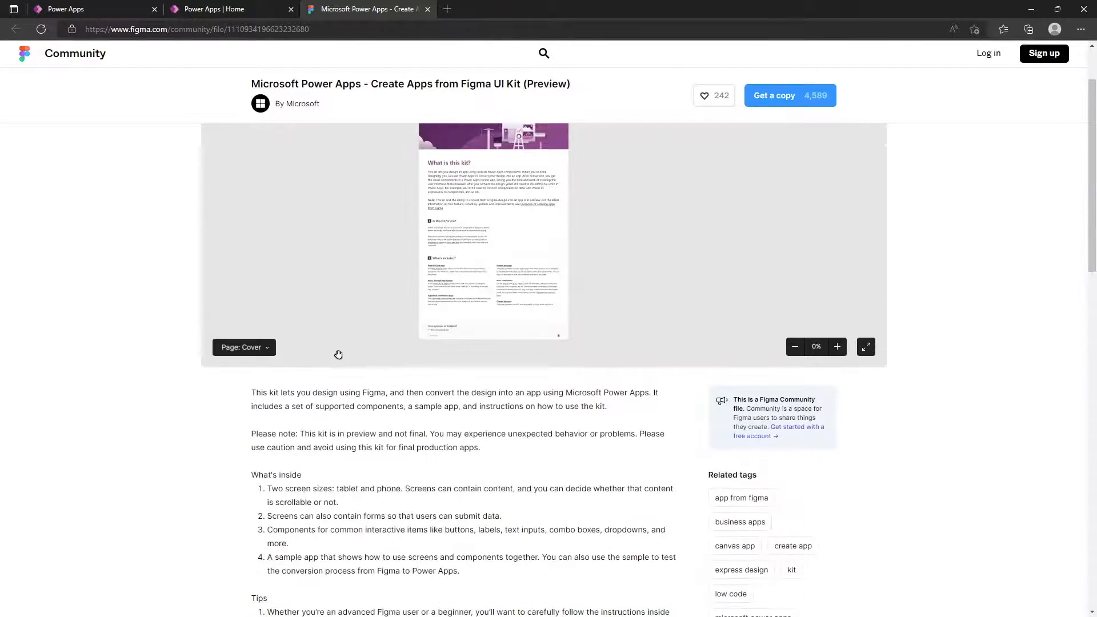
pyautogui.scroll(1, 338, 355)
pyautogui.scroll(1, 265, 355)
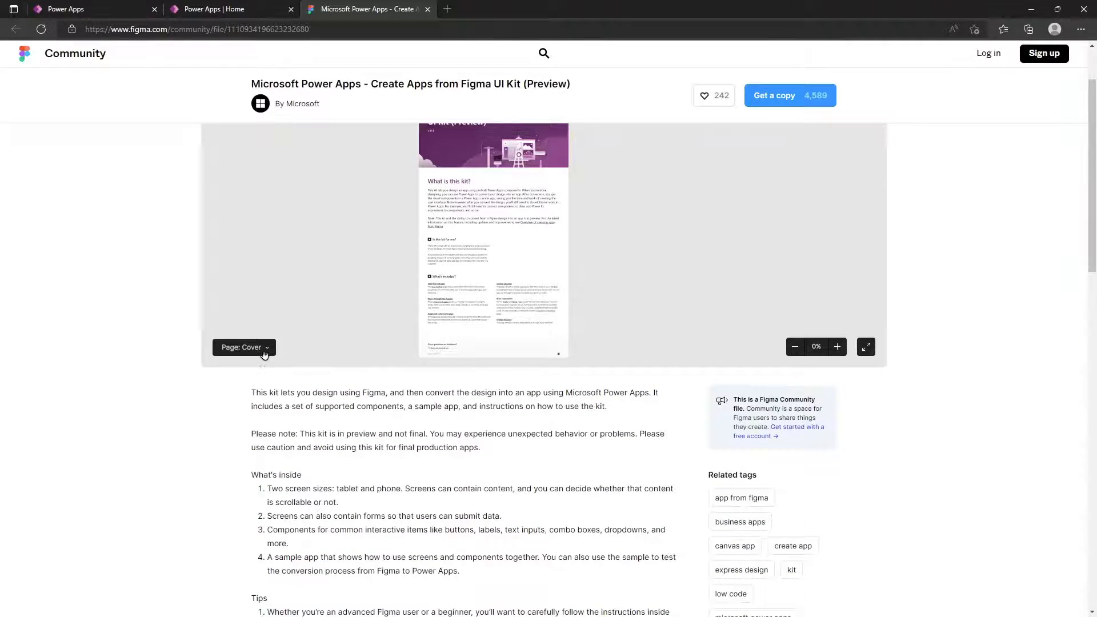
pyautogui.click(264, 353)
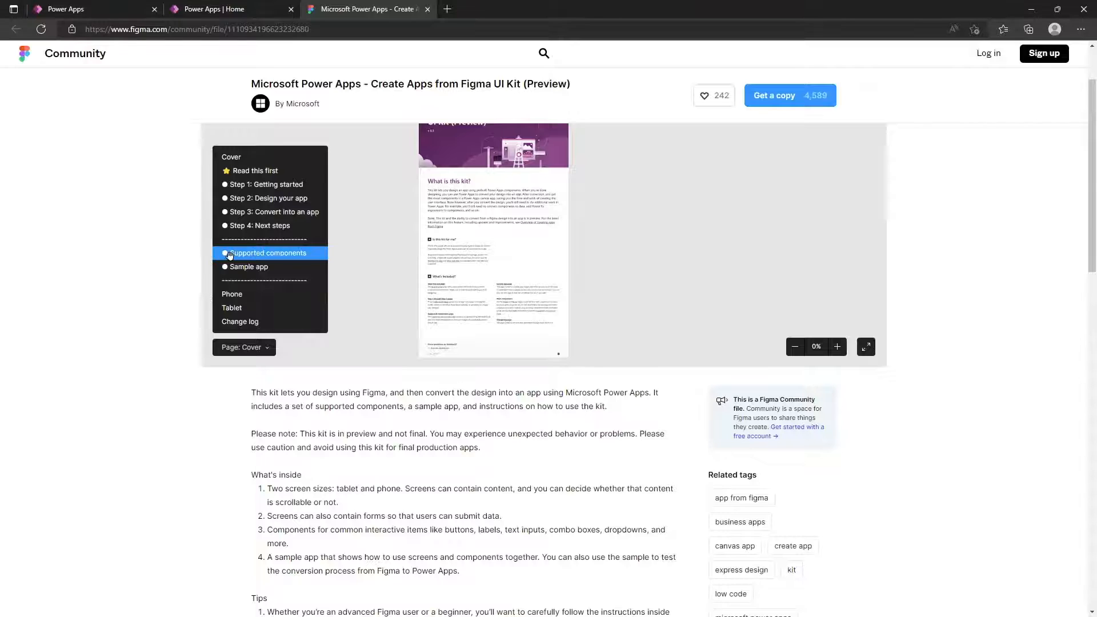
pyautogui.click(295, 255)
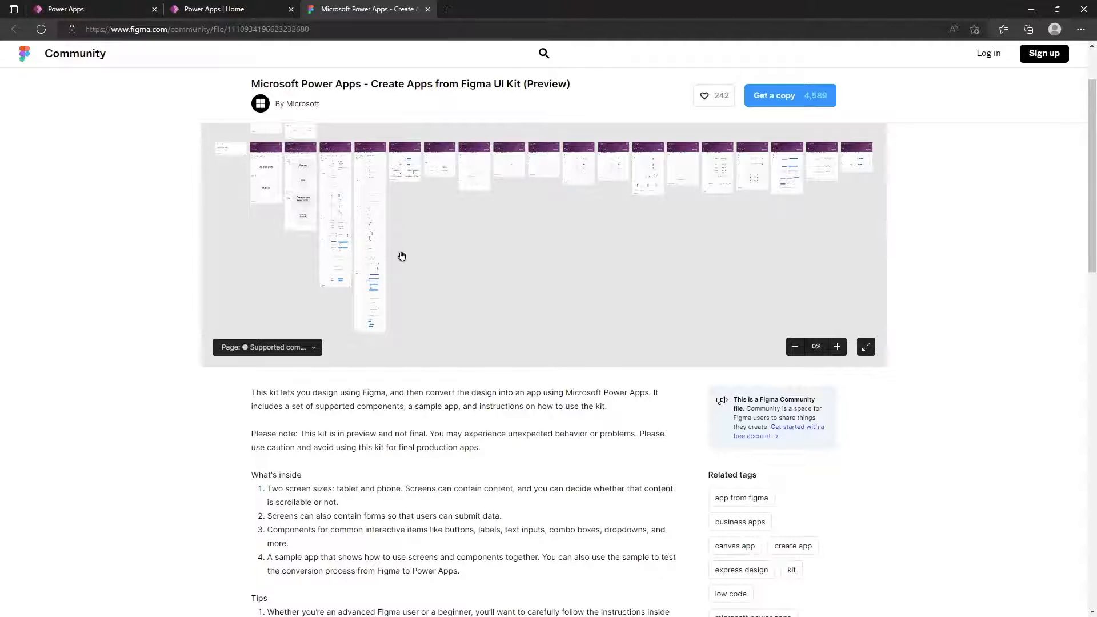
pyautogui.click(838, 347)
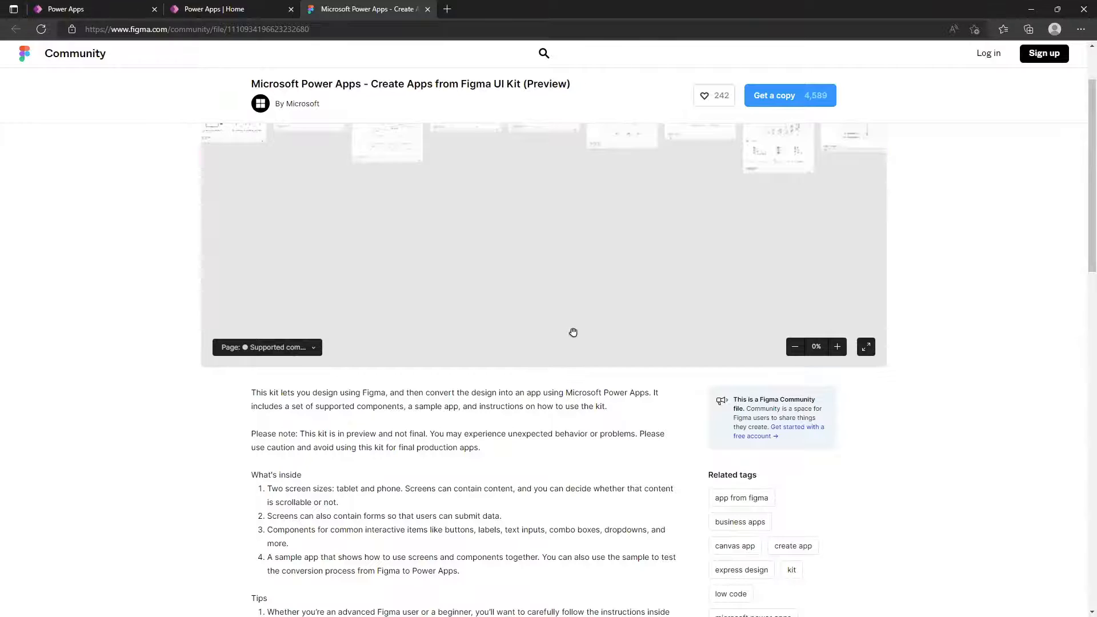
pyautogui.moveTo(421, 260); pyautogui.dragTo(526, 250)
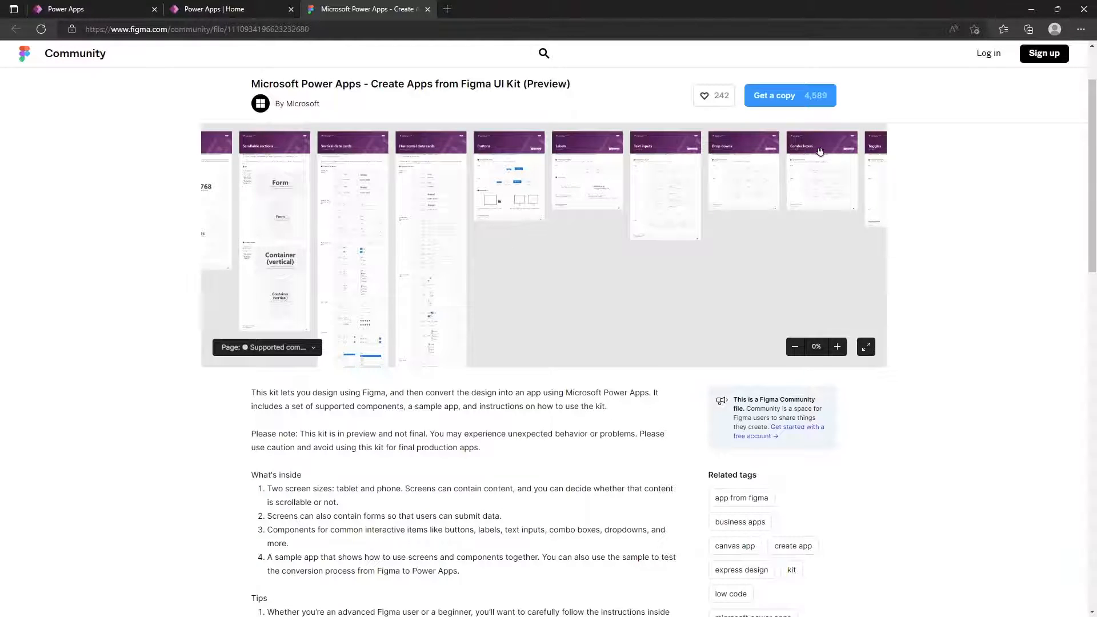
# Sign in to Figma to reach the account's recently viewed files.
pyautogui.click(1041, 58)
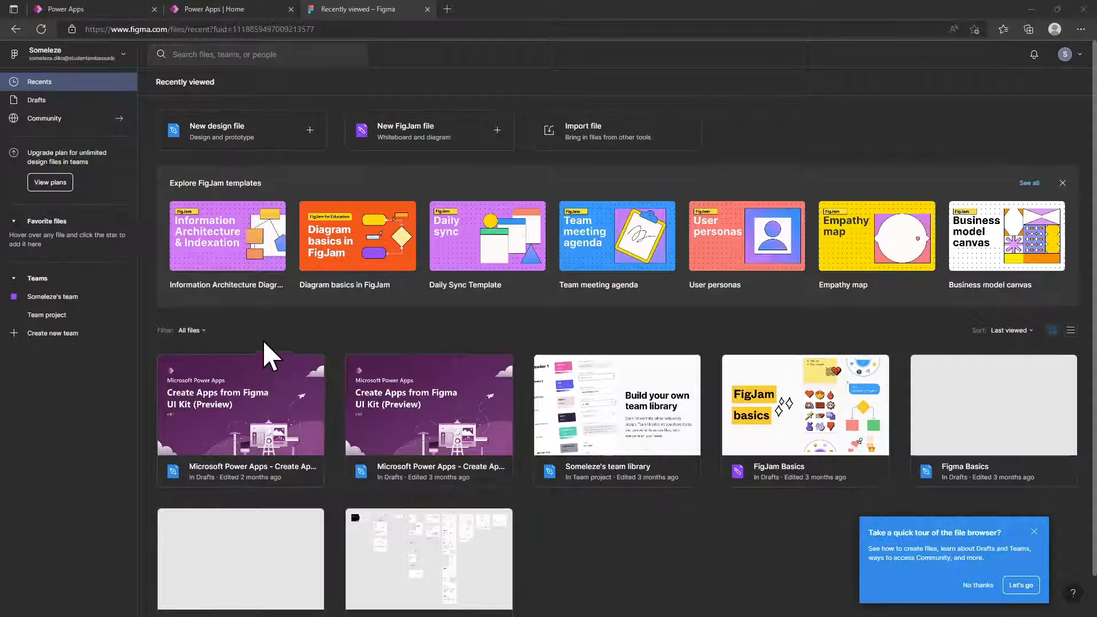
# Get a copy of the Figma UI Kit linked from the canvas app dialog and open its Sample app page.
pyautogui.click(225, 10)
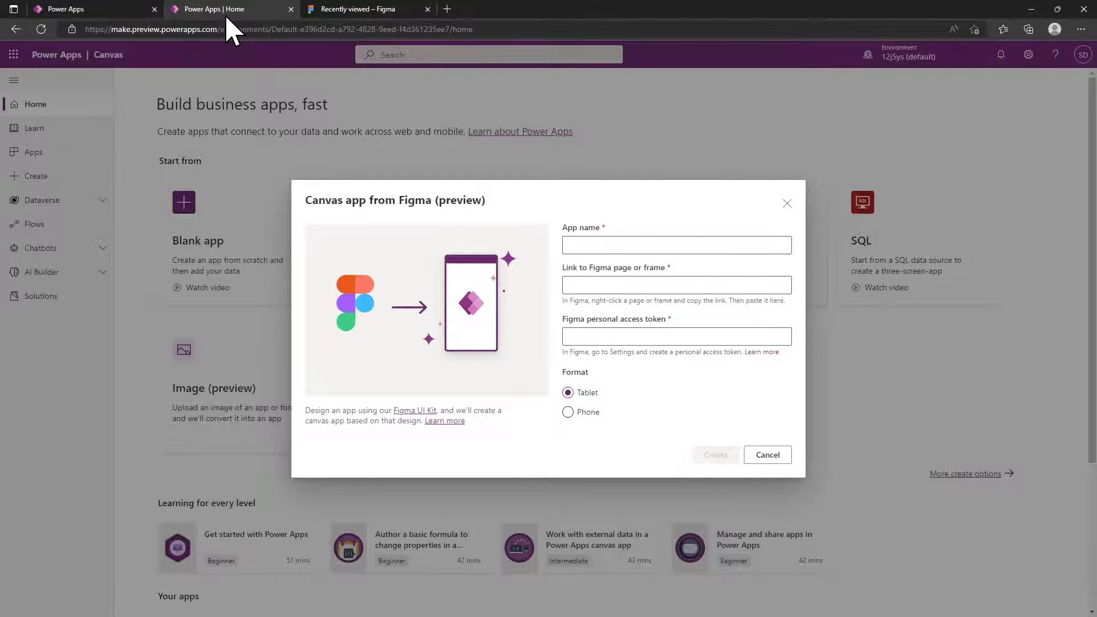
pyautogui.click(408, 413)
pyautogui.click(491, 9)
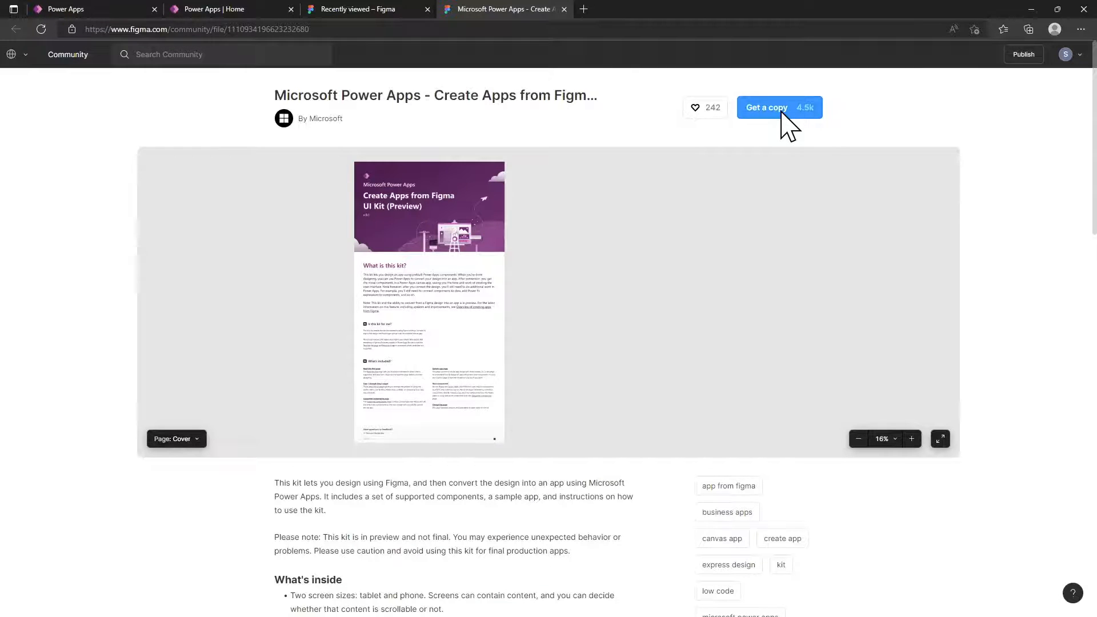
pyautogui.click(771, 106)
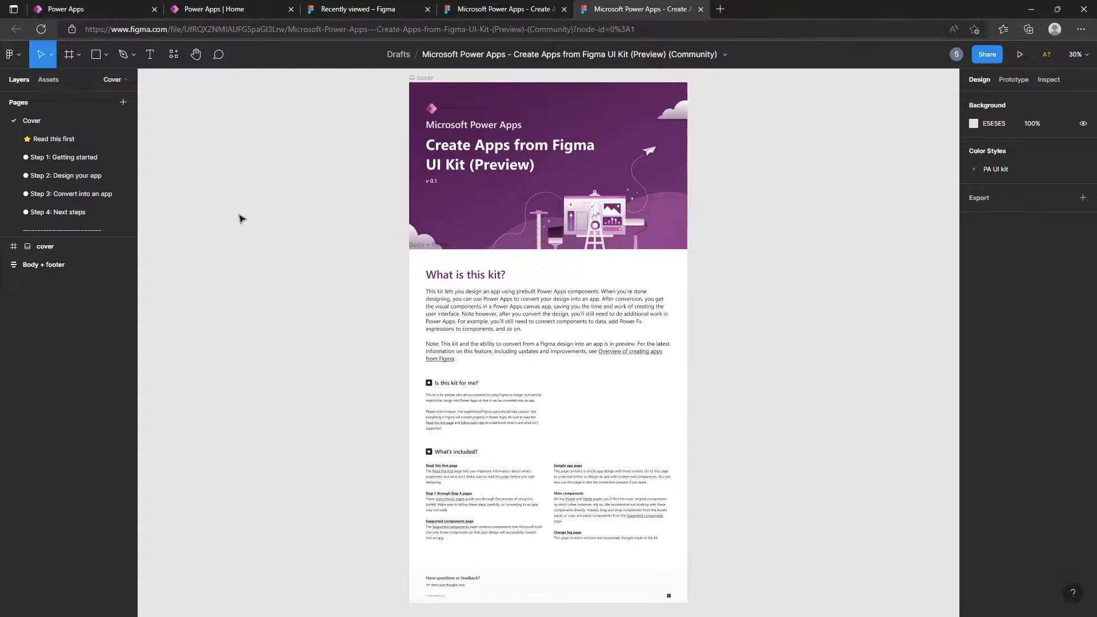
pyautogui.scroll(-3, 64, 186)
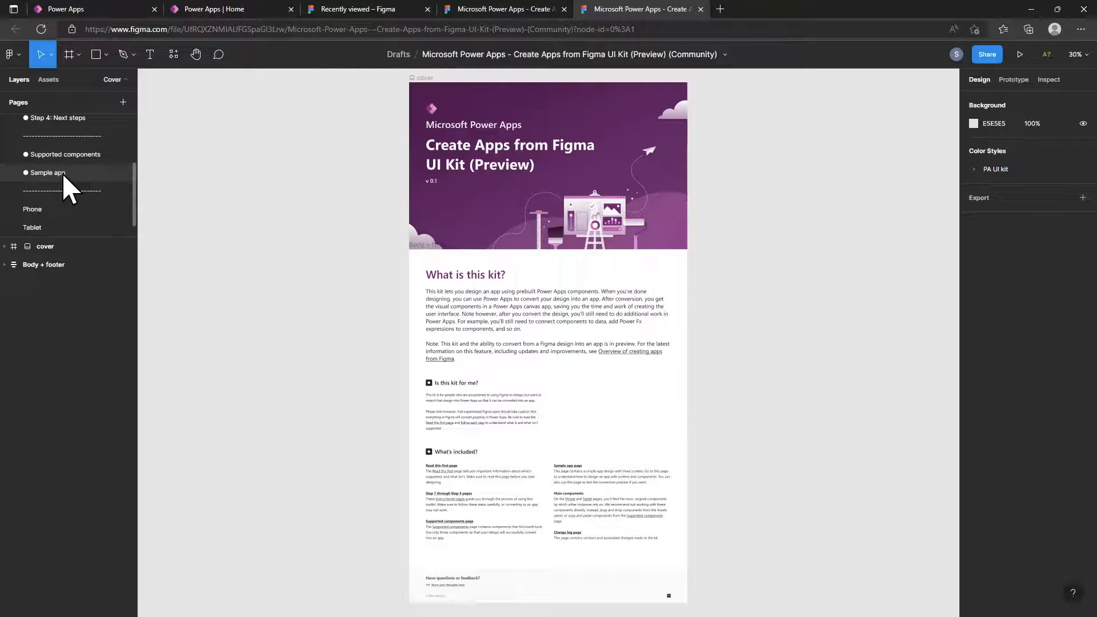
pyautogui.click(63, 173)
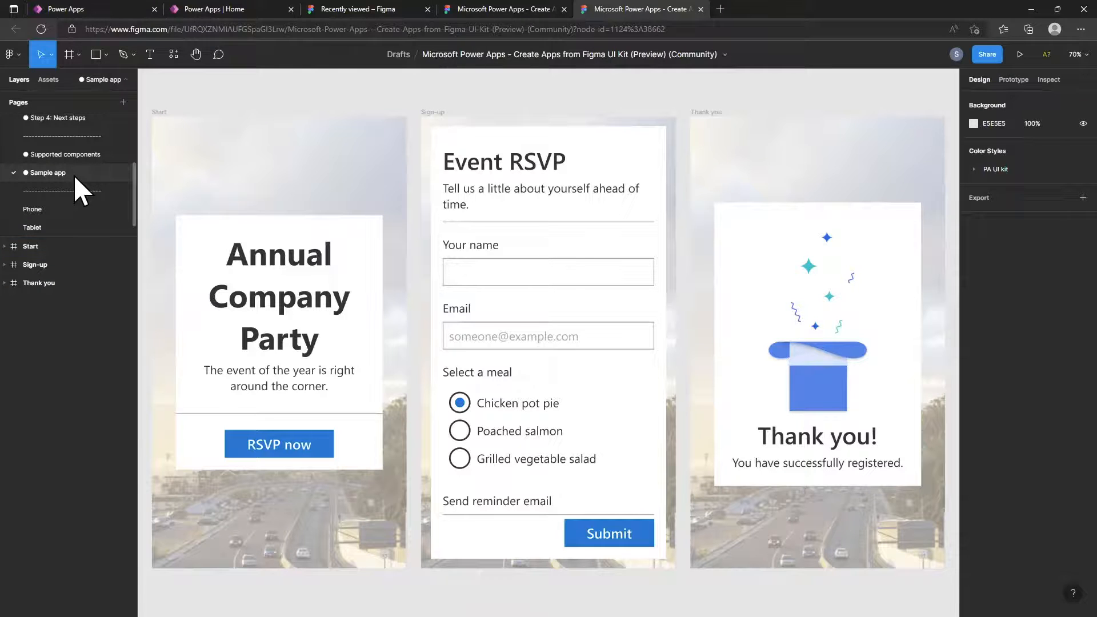
# Switch to Power Apps and name the new canvas app "Figma to App Feature".
pyautogui.click(240, 12)
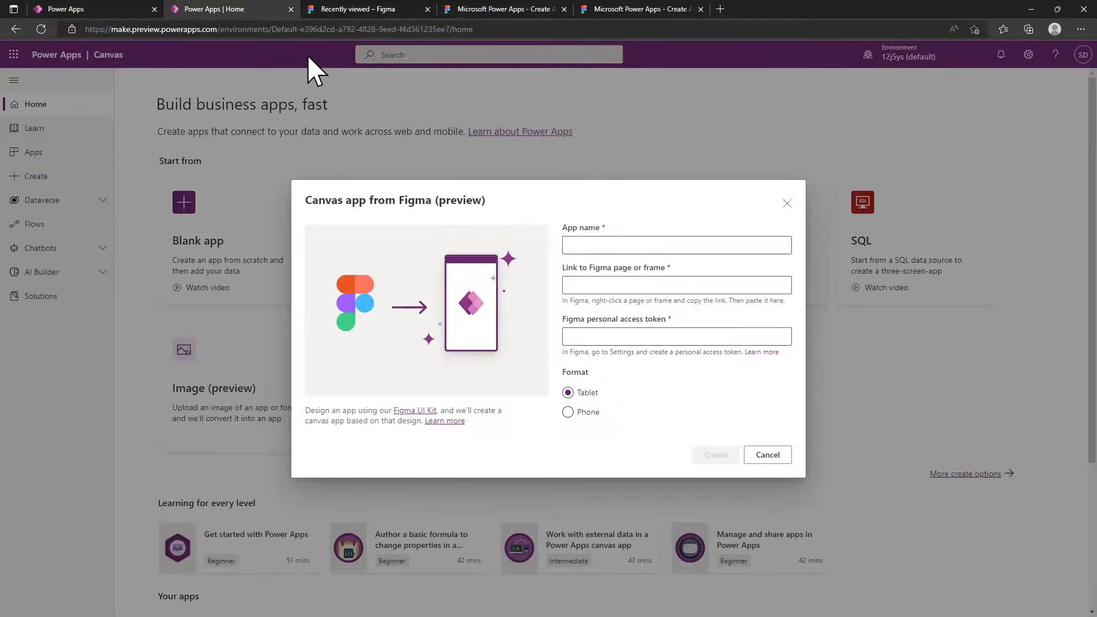
pyautogui.click(605, 244)
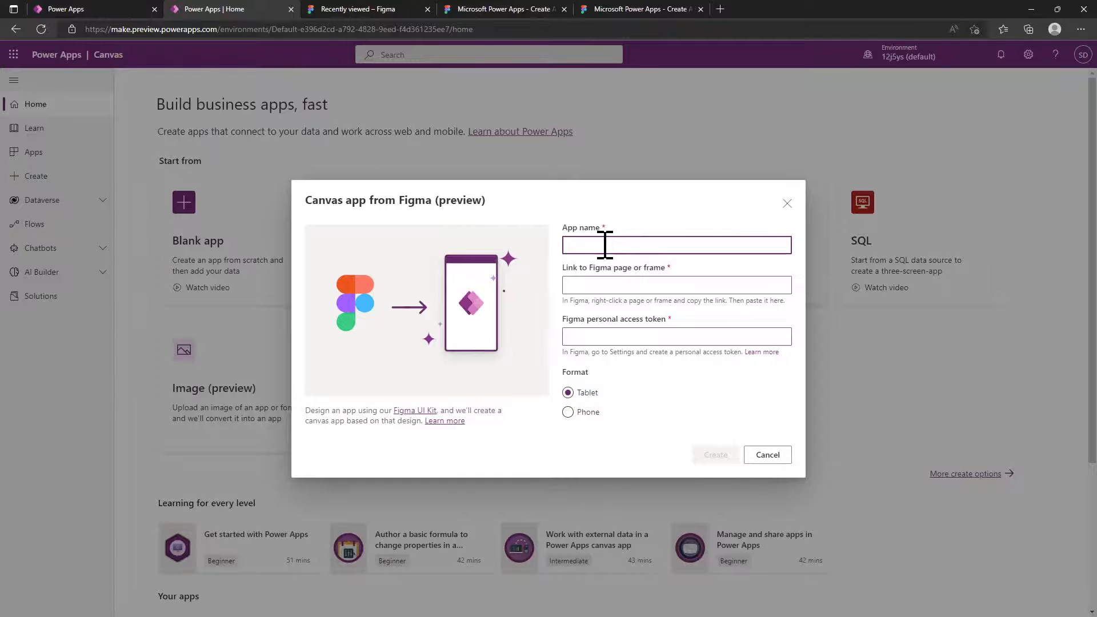
pyautogui.write('Figma to App Feature')
# Copy the link to the Sample app page in Figma and paste it as the app's Figma page link in Power Apps.
pyautogui.click(600, 288)
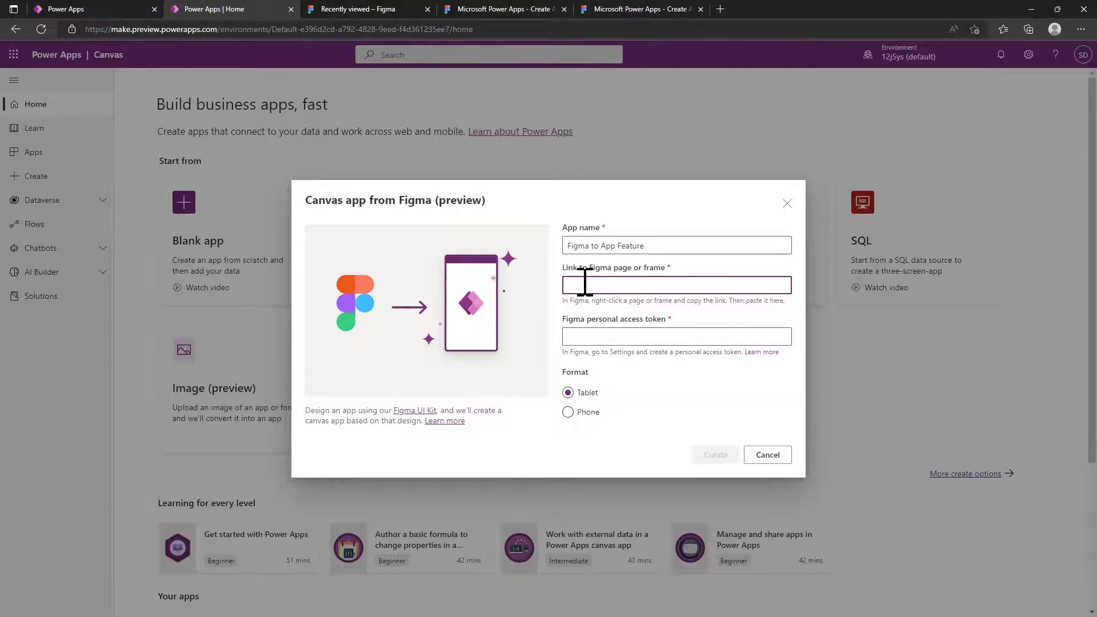
pyautogui.click(630, 9)
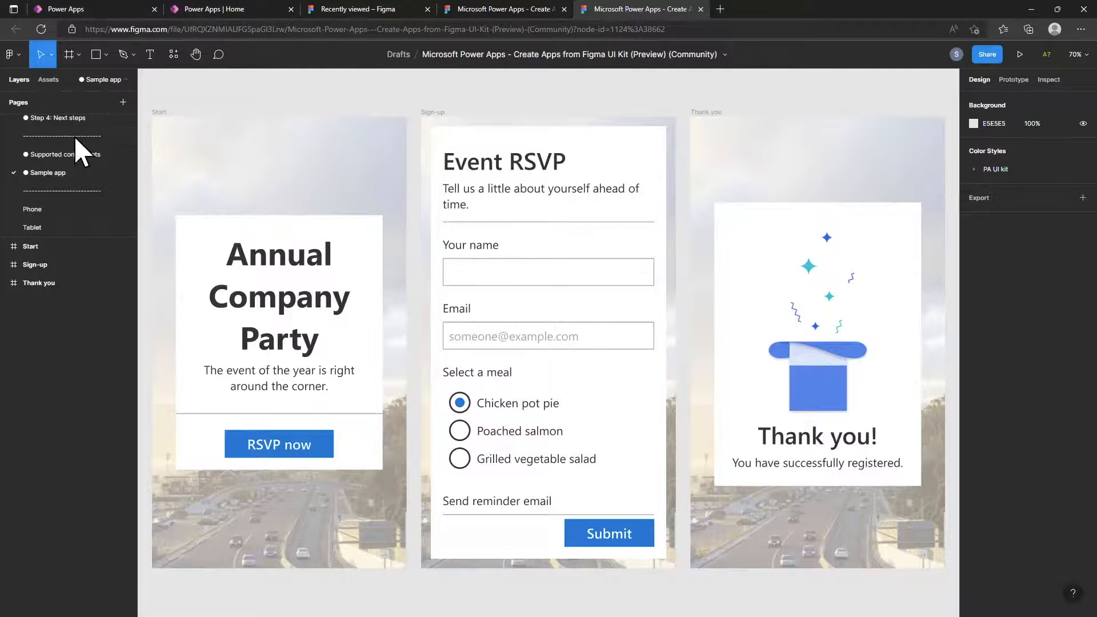
pyautogui.rightClick(79, 171)
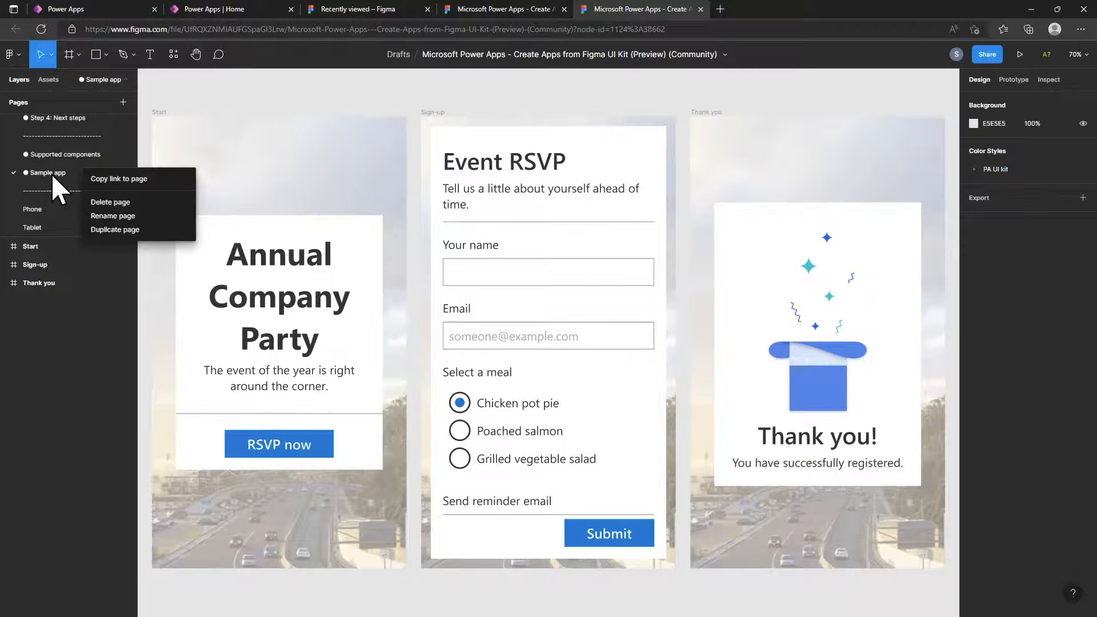
pyautogui.click(112, 180)
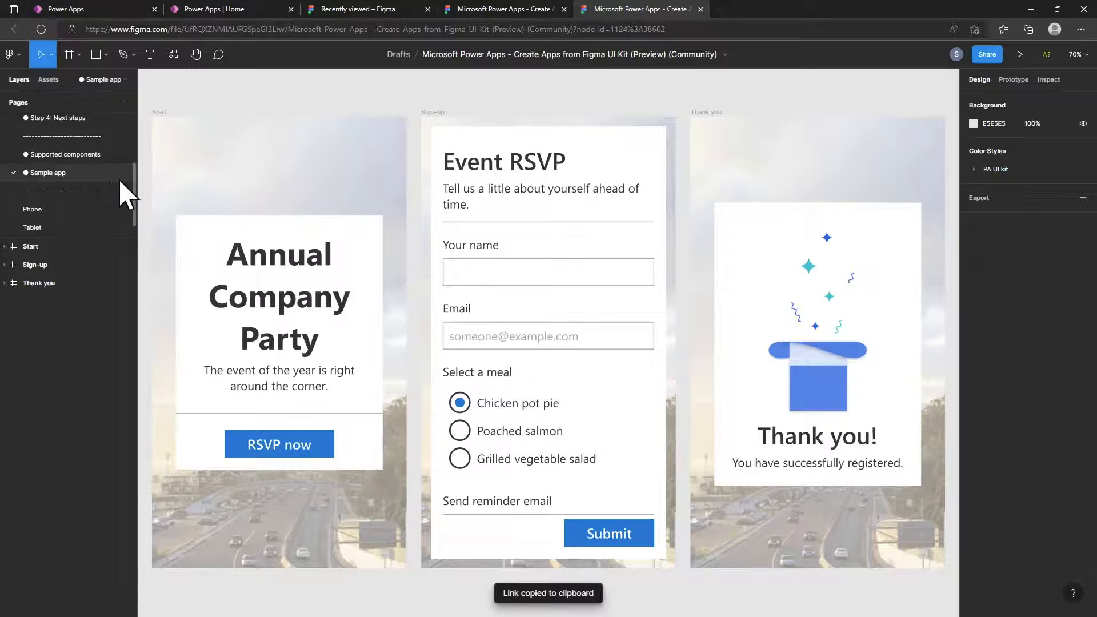
pyautogui.click(234, 11)
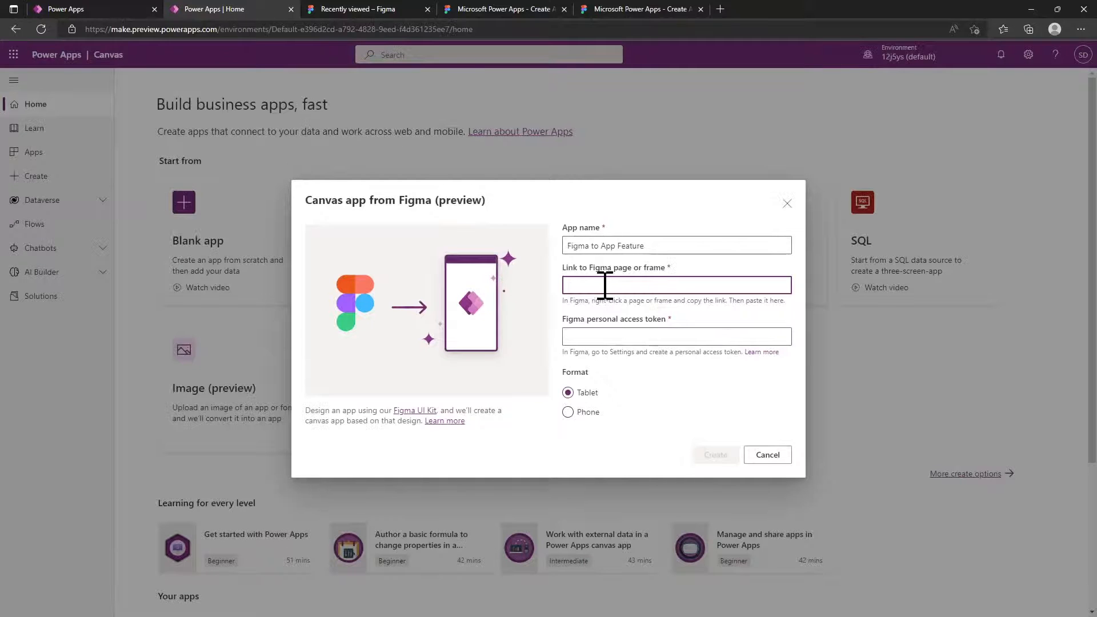
pyautogui.hotkey('ctrl', 'v')
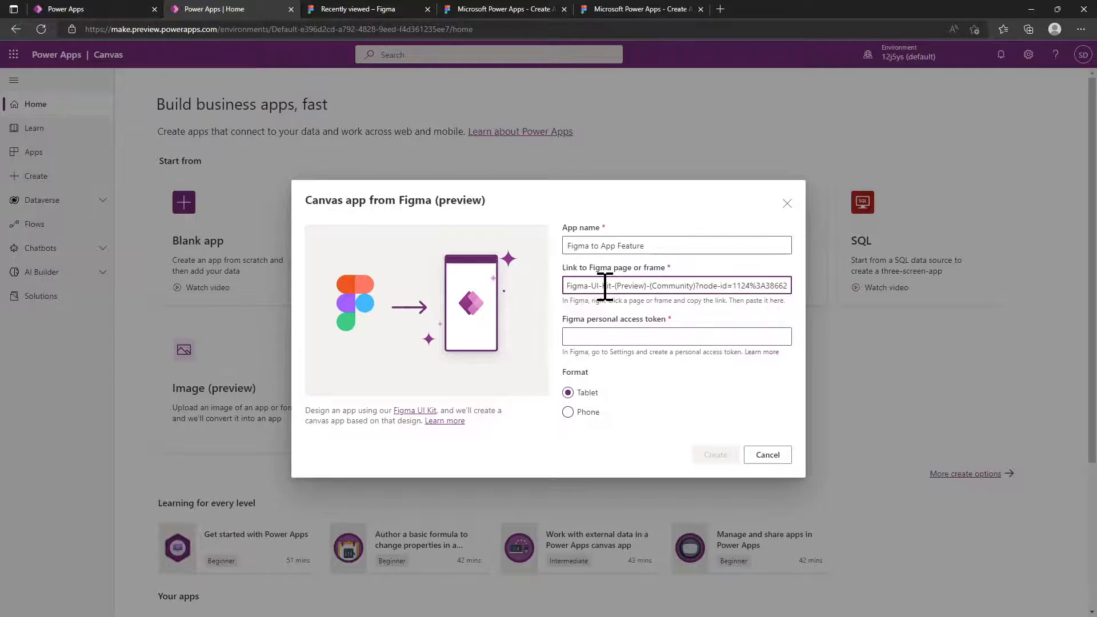
pyautogui.click(634, 336)
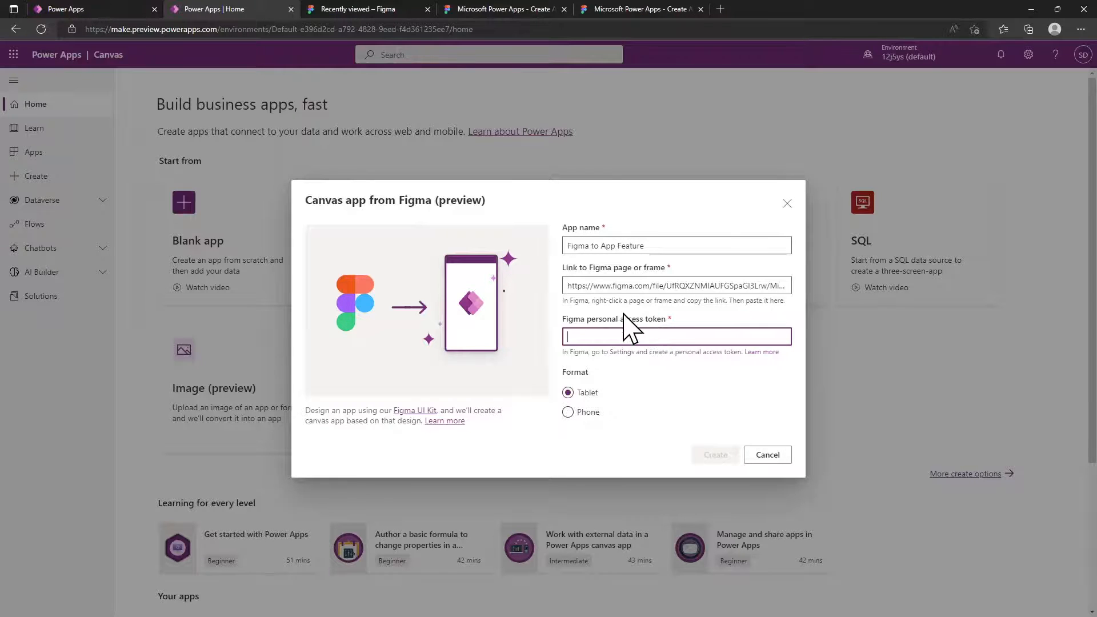
pyautogui.click(647, 10)
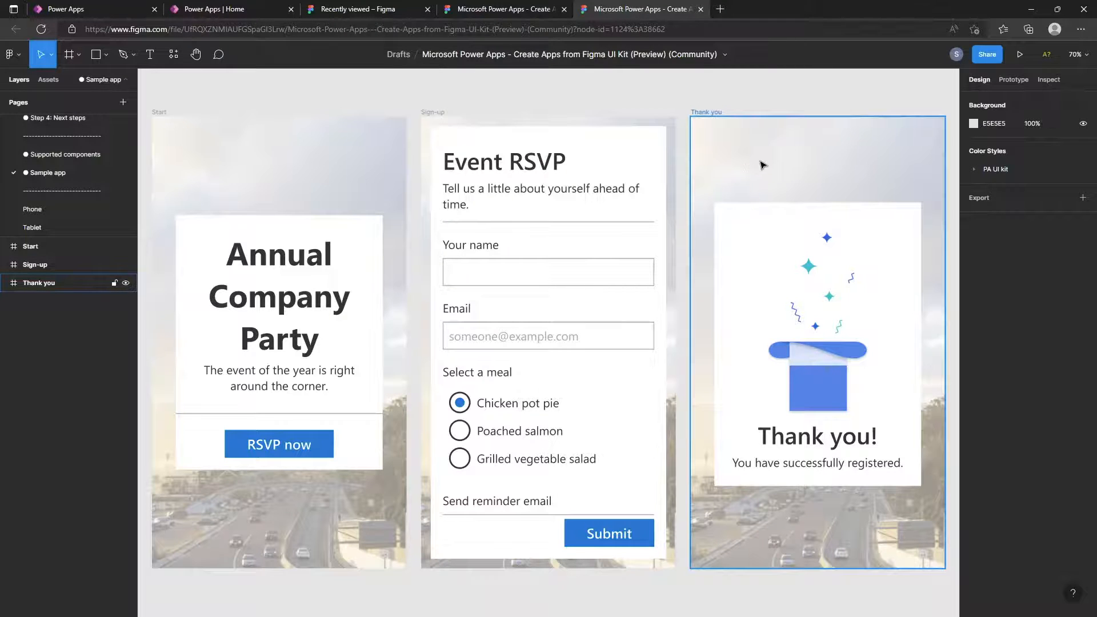
pyautogui.click(956, 56)
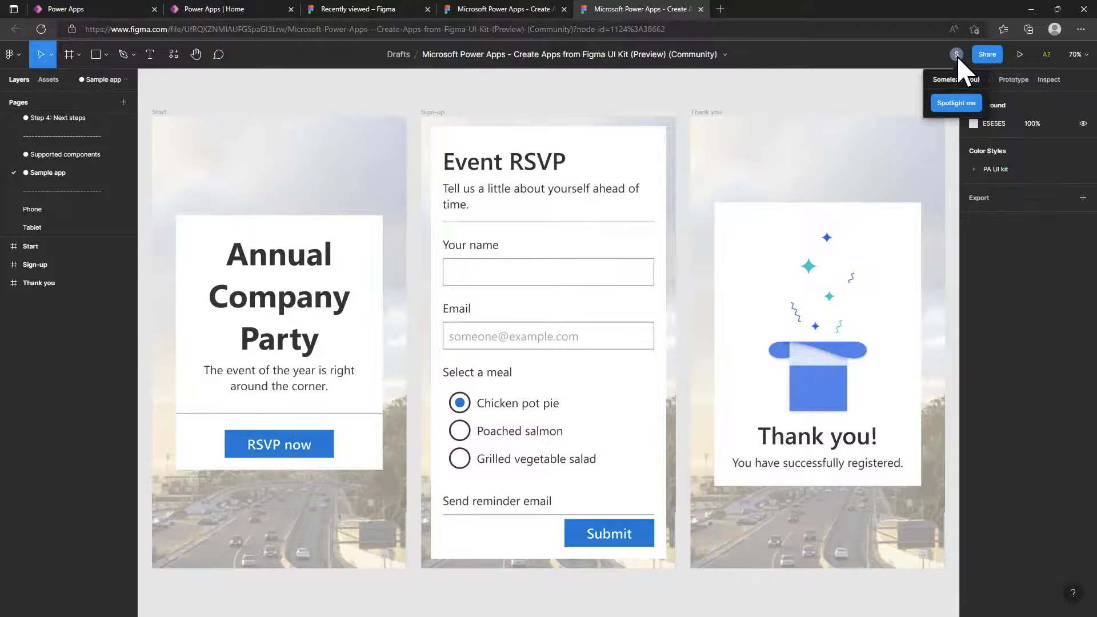
pyautogui.click(506, 9)
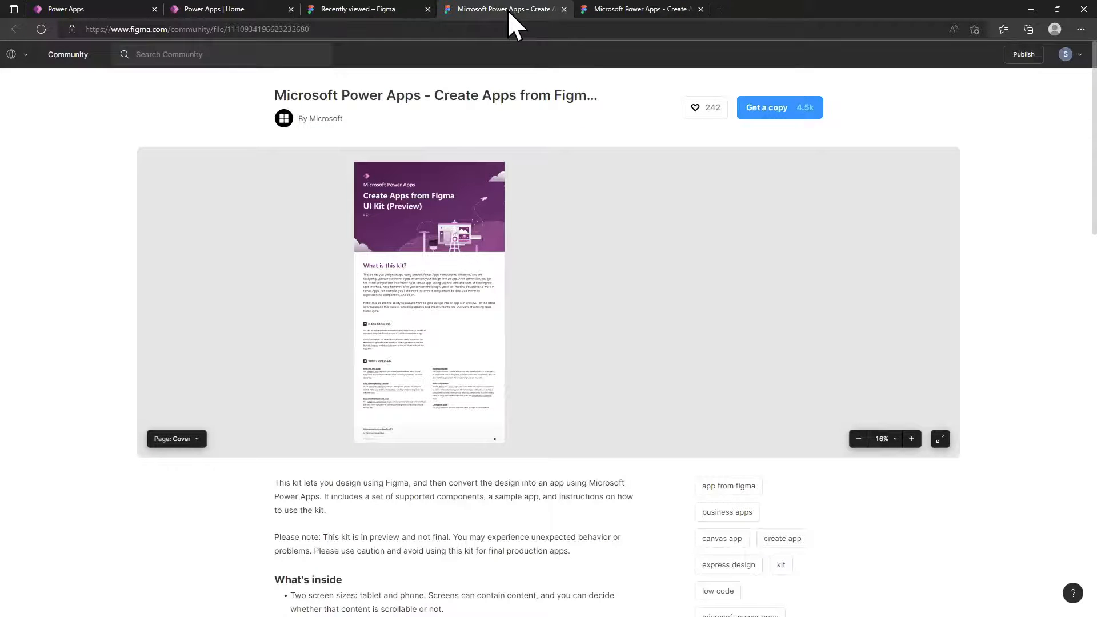
pyautogui.click(372, 8)
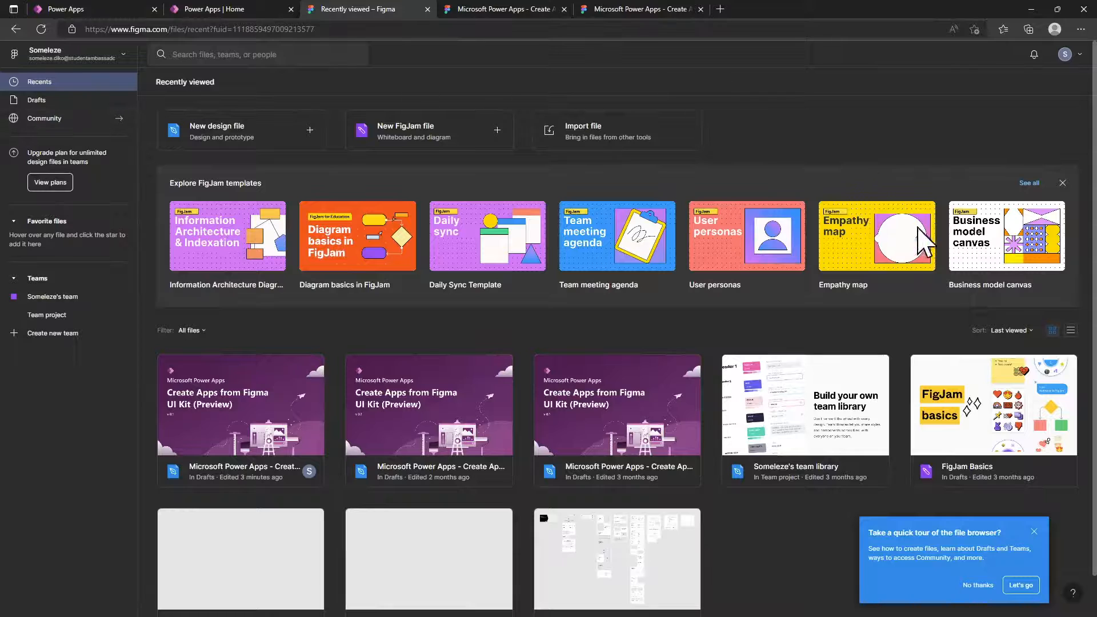
pyautogui.moveTo(258, 291)
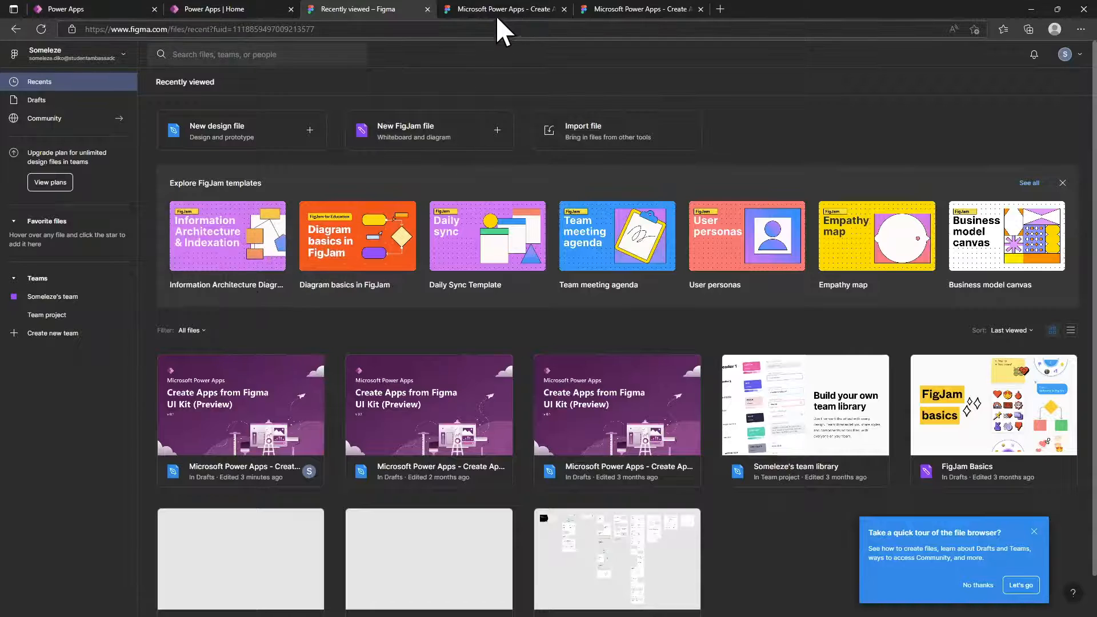
# Open the Figma account settings from the UI Kit's community page and find the section for creating a personal access token.
pyautogui.click(551, 11)
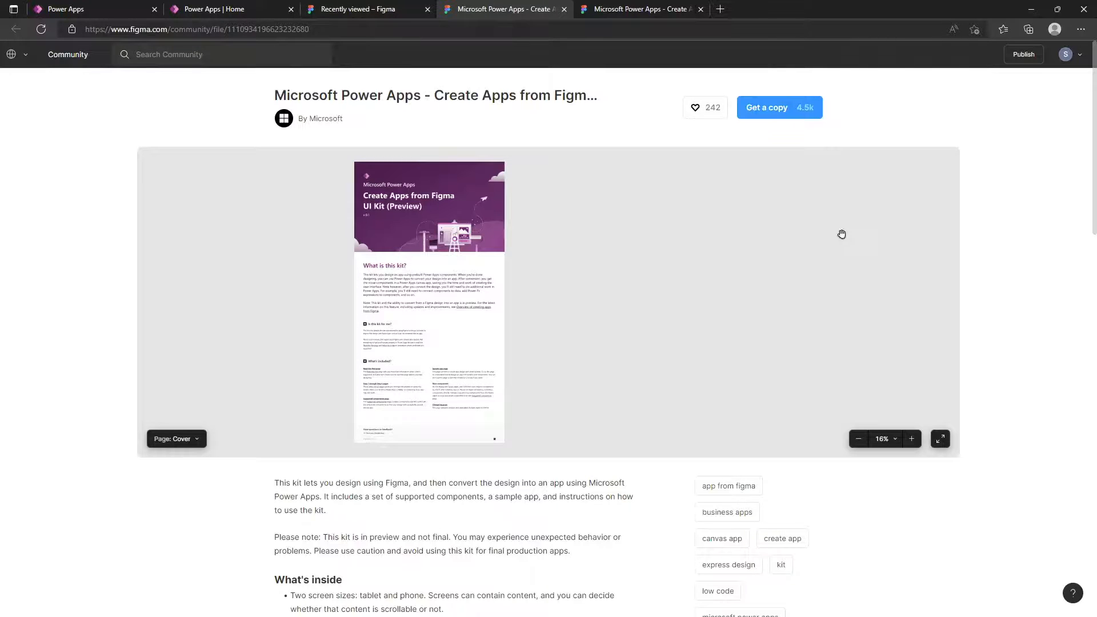
pyautogui.click(1080, 56)
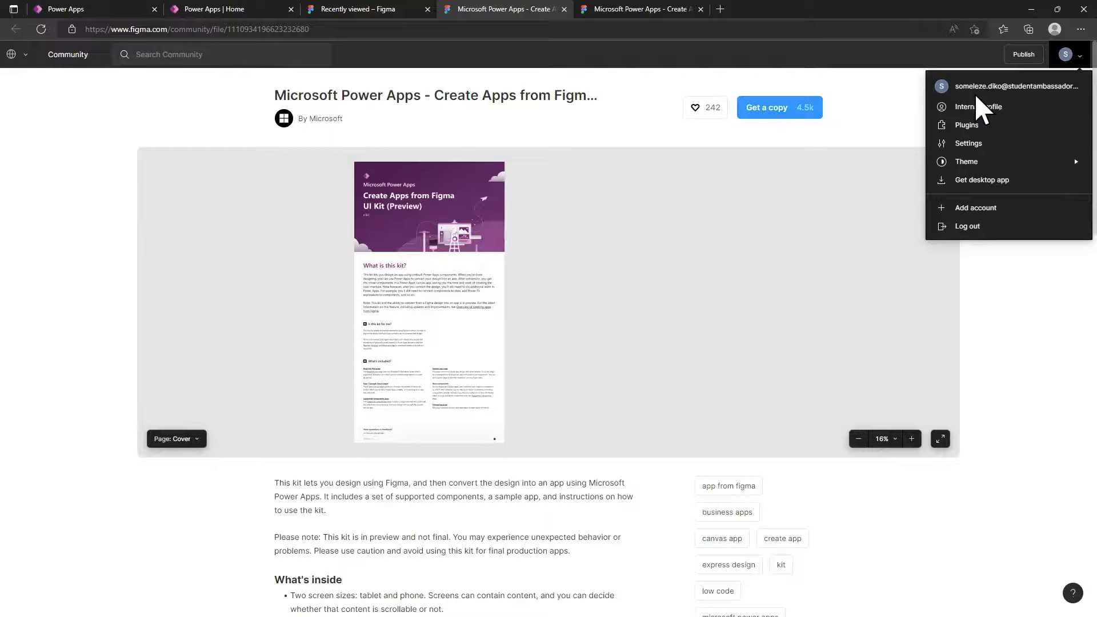
pyautogui.click(969, 146)
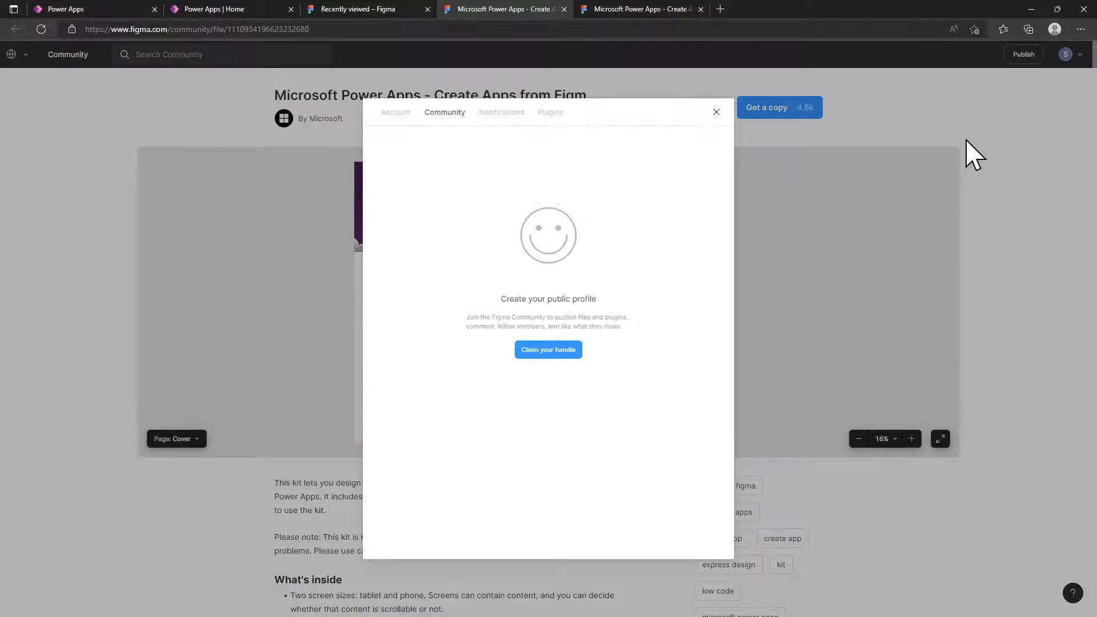
pyautogui.click(389, 118)
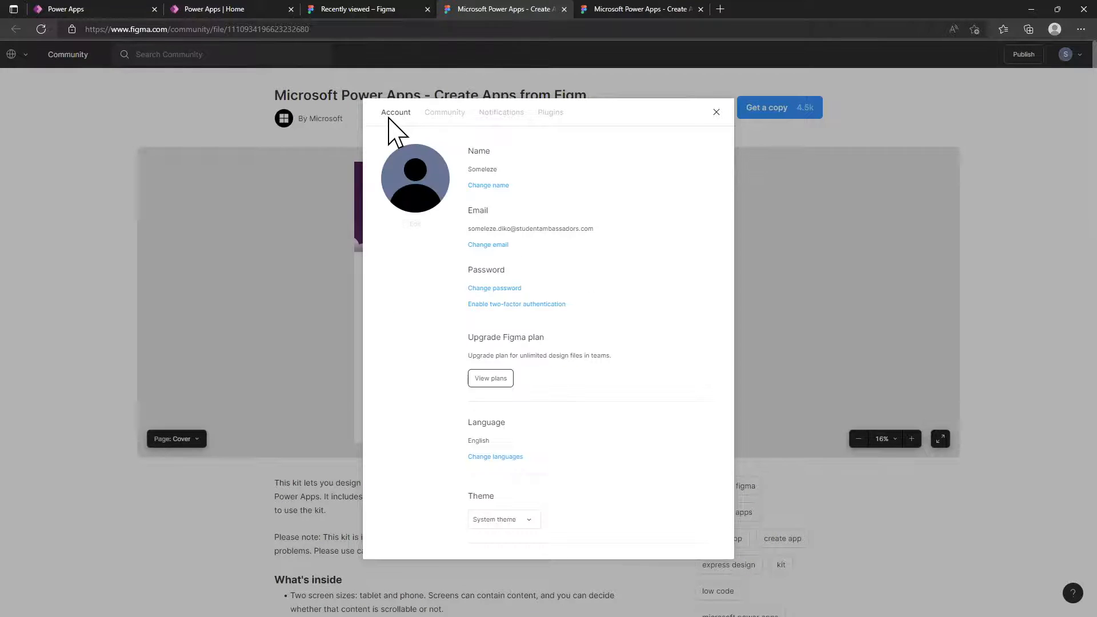
pyautogui.scroll(-3, 505, 244)
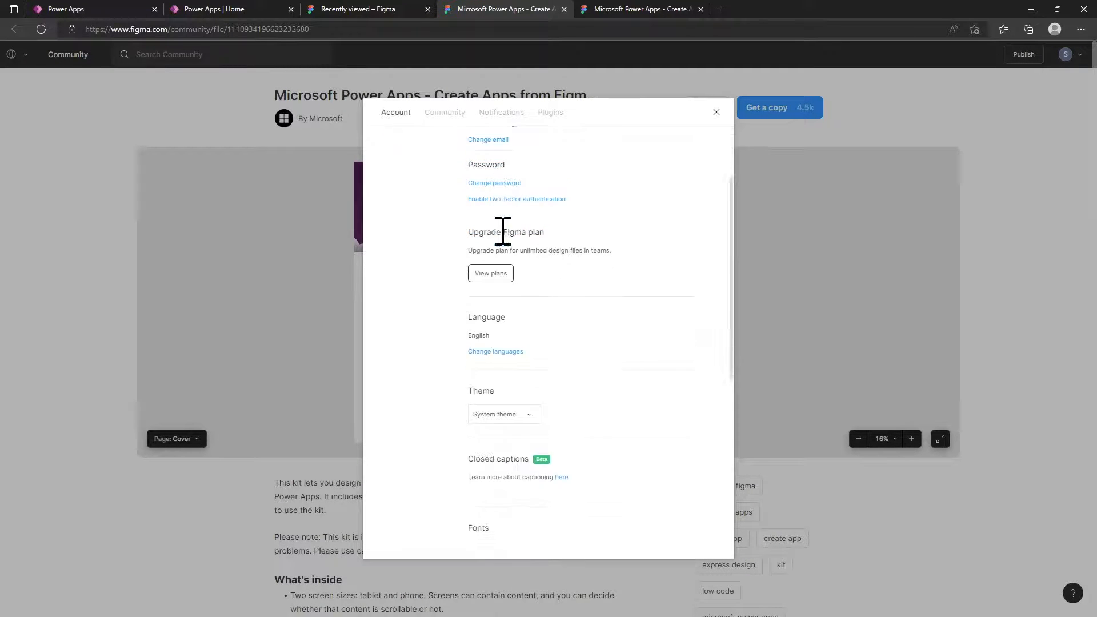
pyautogui.scroll(-5, 497, 263)
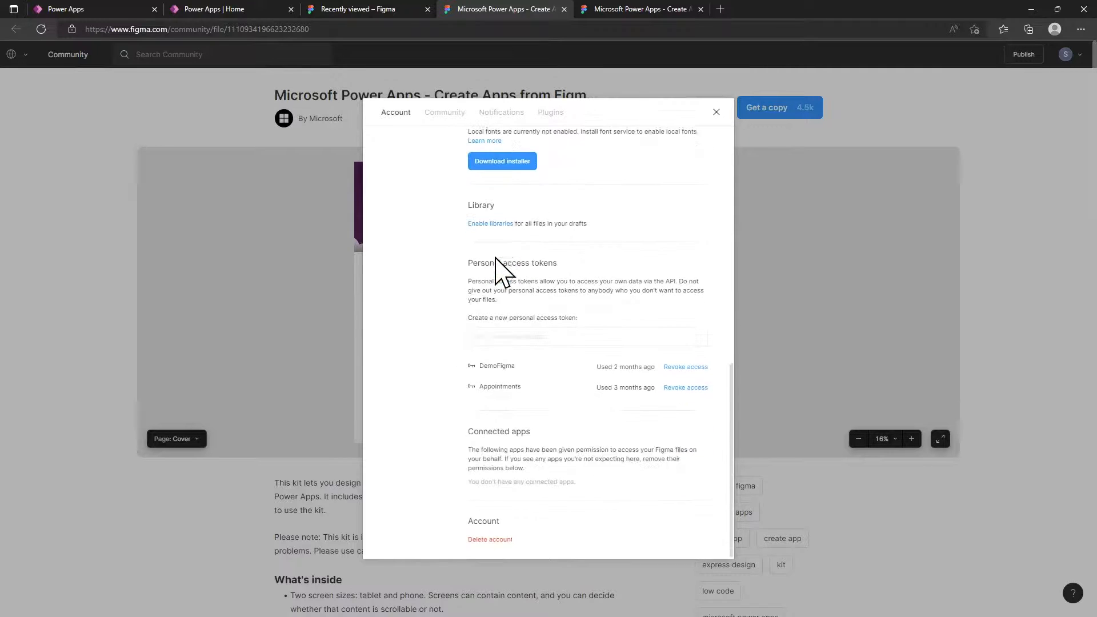
pyautogui.moveTo(467, 260); pyautogui.dragTo(567, 265)
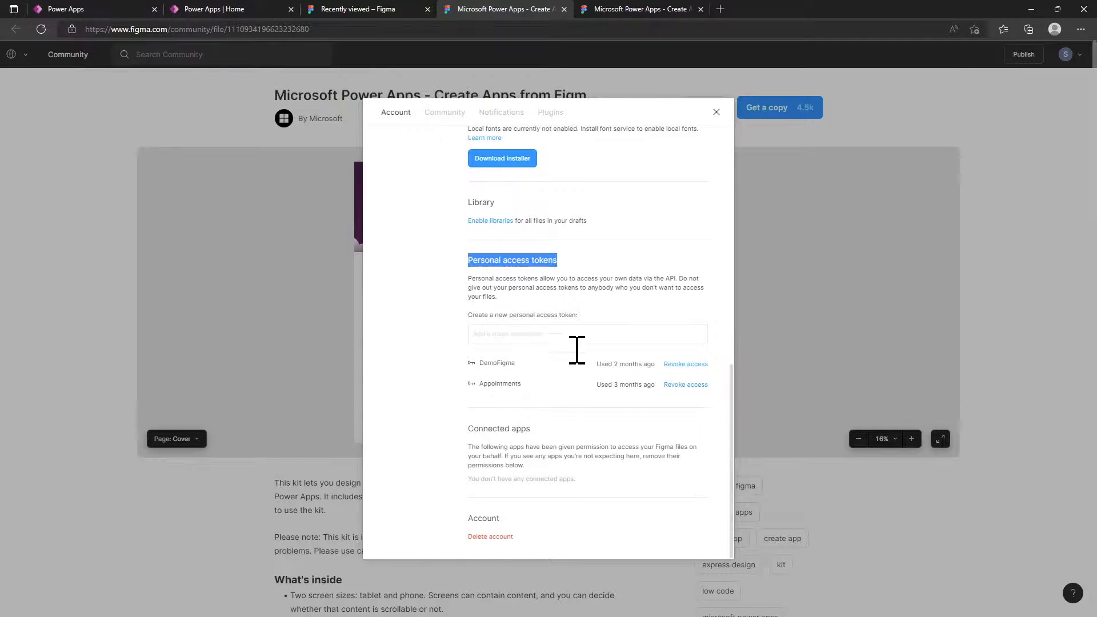
pyautogui.click(471, 318)
pyautogui.moveTo(544, 316); pyautogui.dragTo(589, 317)
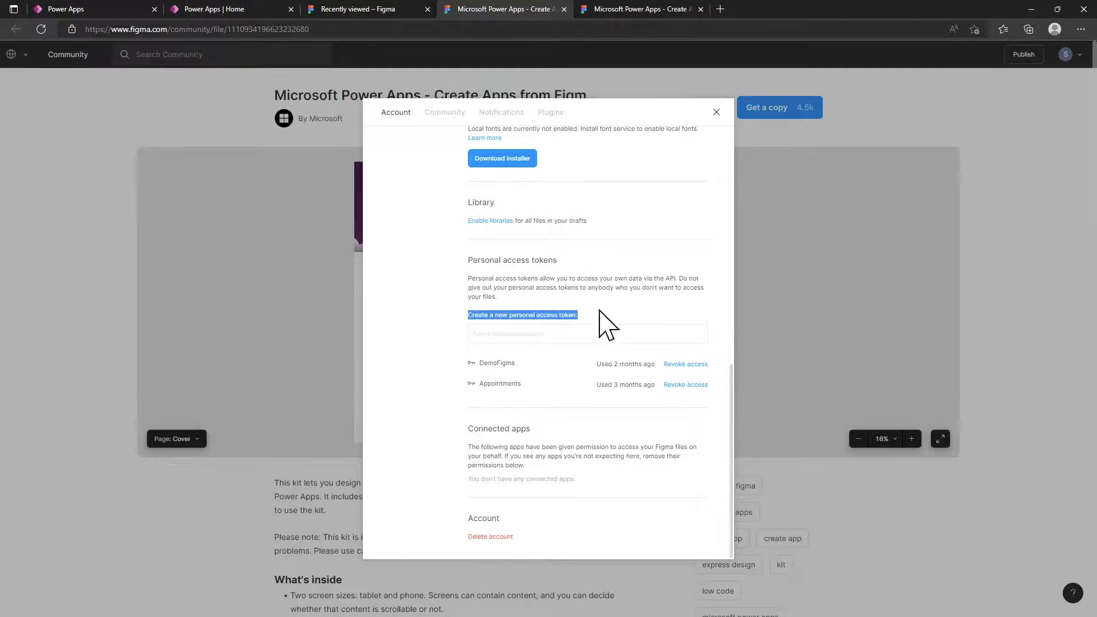
# Create a personal access token described as "VideoDemo" and copy it.
pyautogui.click(498, 338)
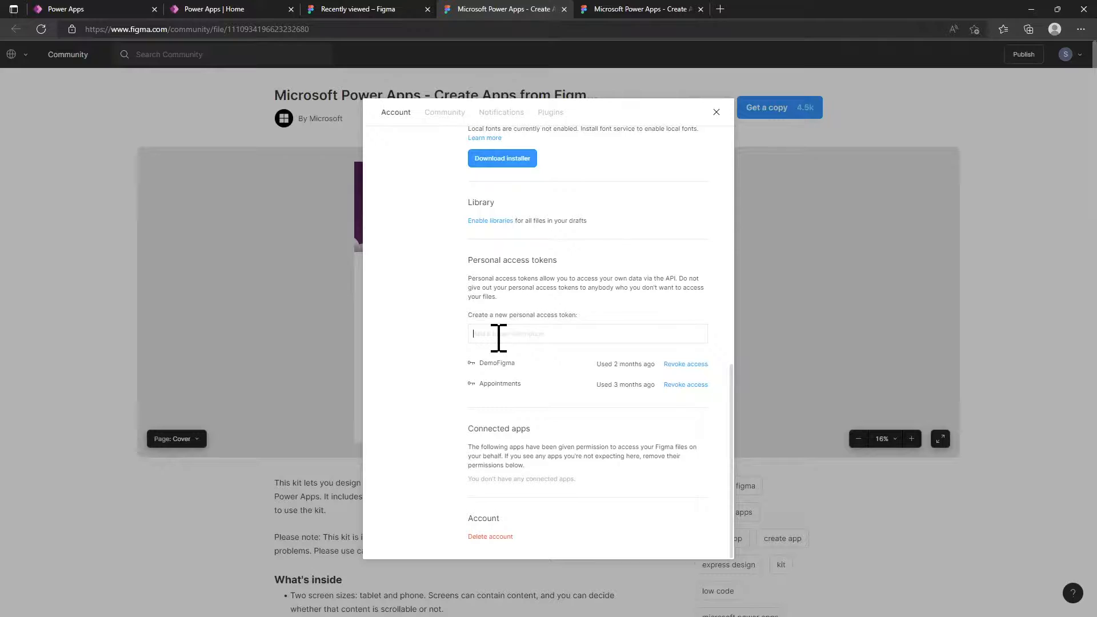
pyautogui.write('VideoDemo')
pyautogui.press('Return')
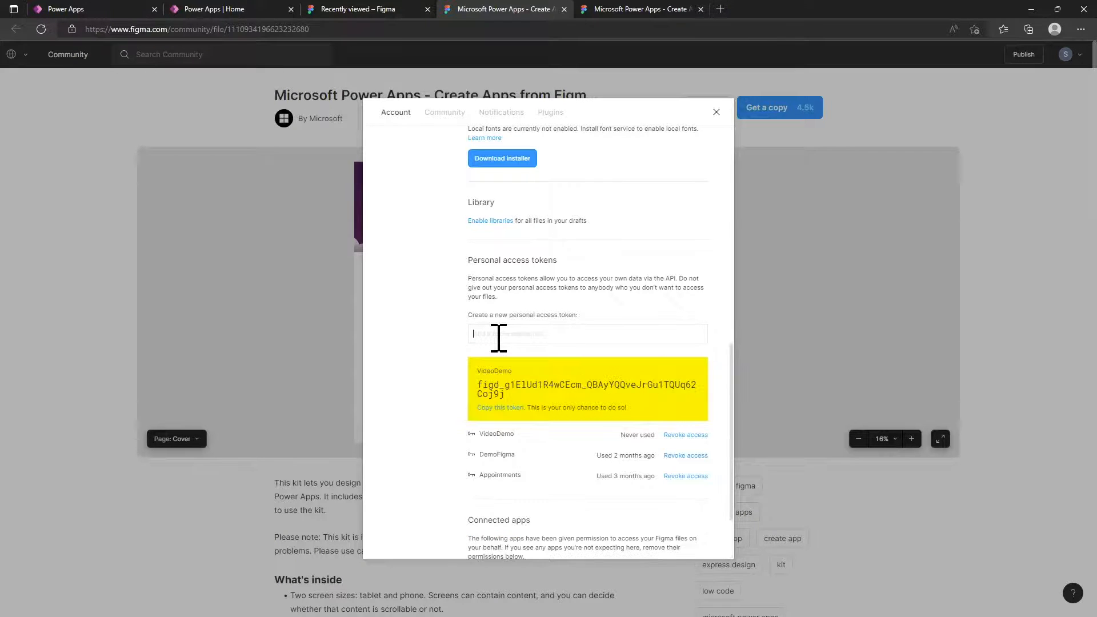
pyautogui.click(517, 409)
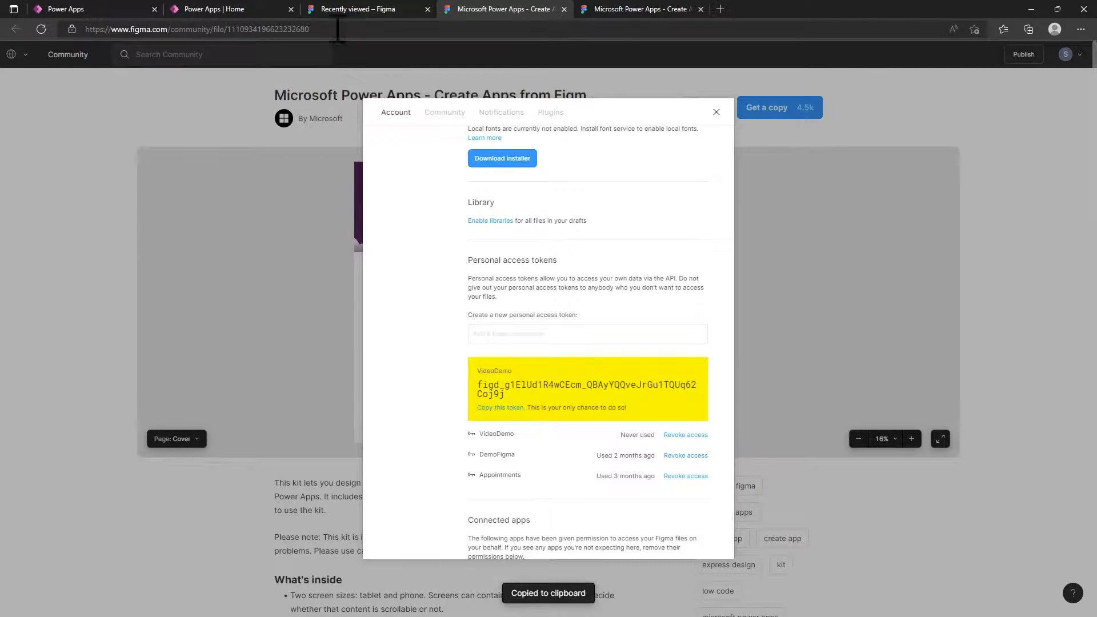
# Switch to Power Apps and paste the copied token as the Figma personal access token.
pyautogui.click(250, 10)
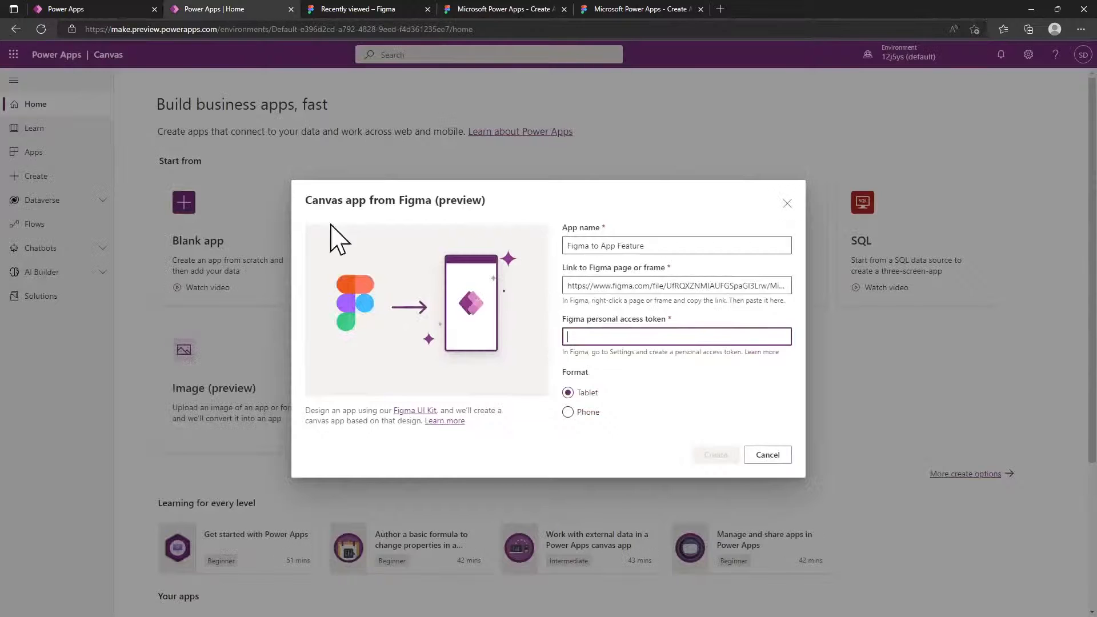
pyautogui.click(629, 336)
pyautogui.hotkey('ctrl', 'v')
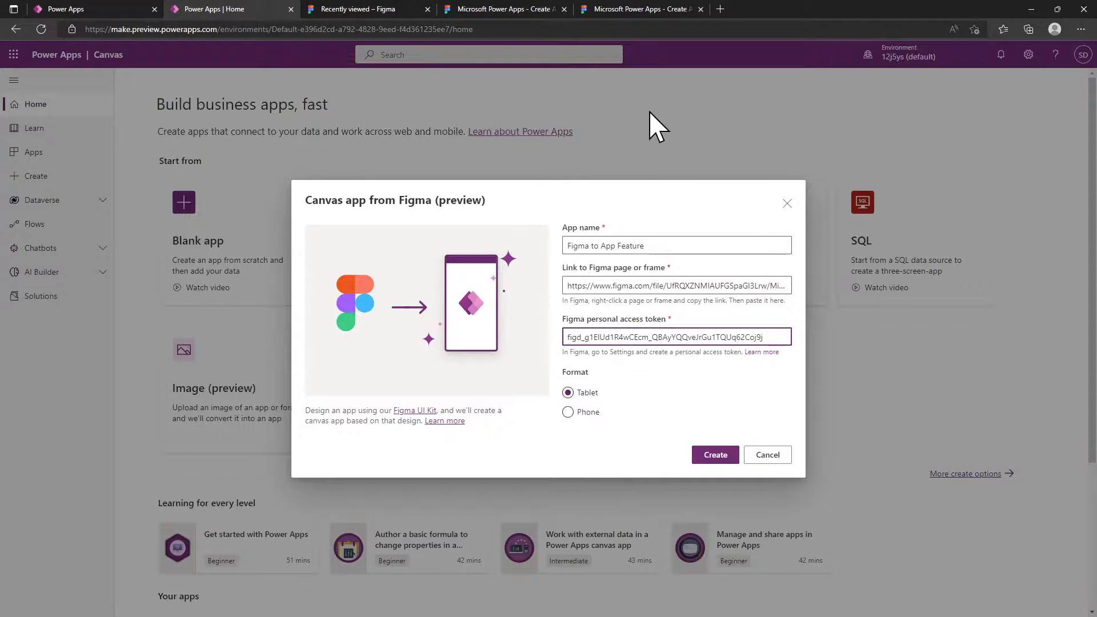
# Check the Sample app design's layout in Figma, and create the canvas app in Power Apps with the Phone format, skipping the welcome dialog.
pyautogui.click(623, 9)
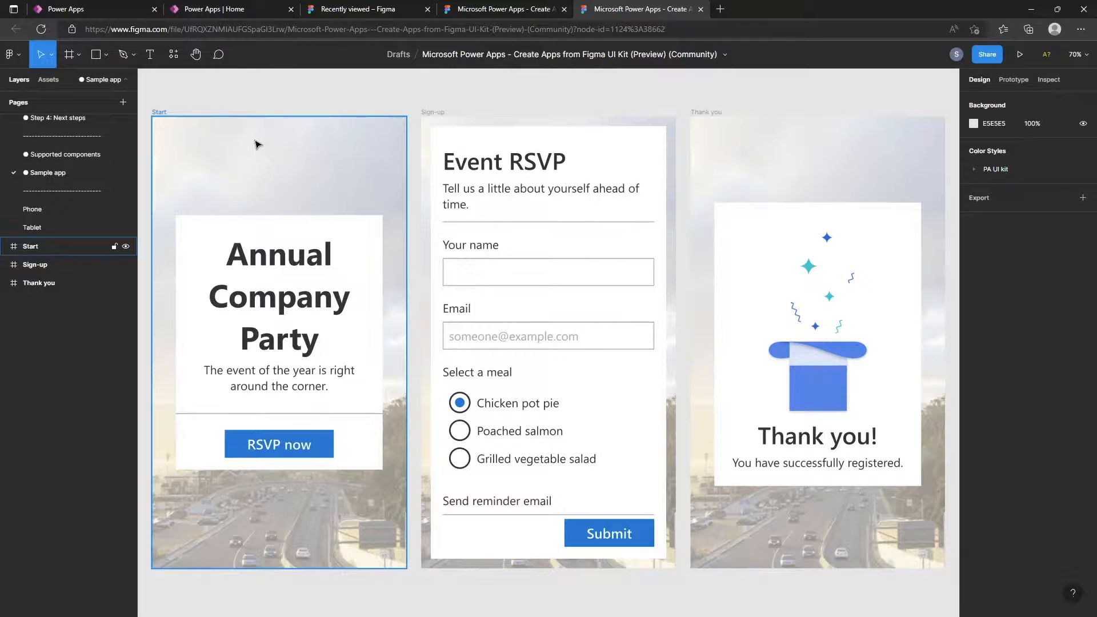
pyautogui.click(256, 10)
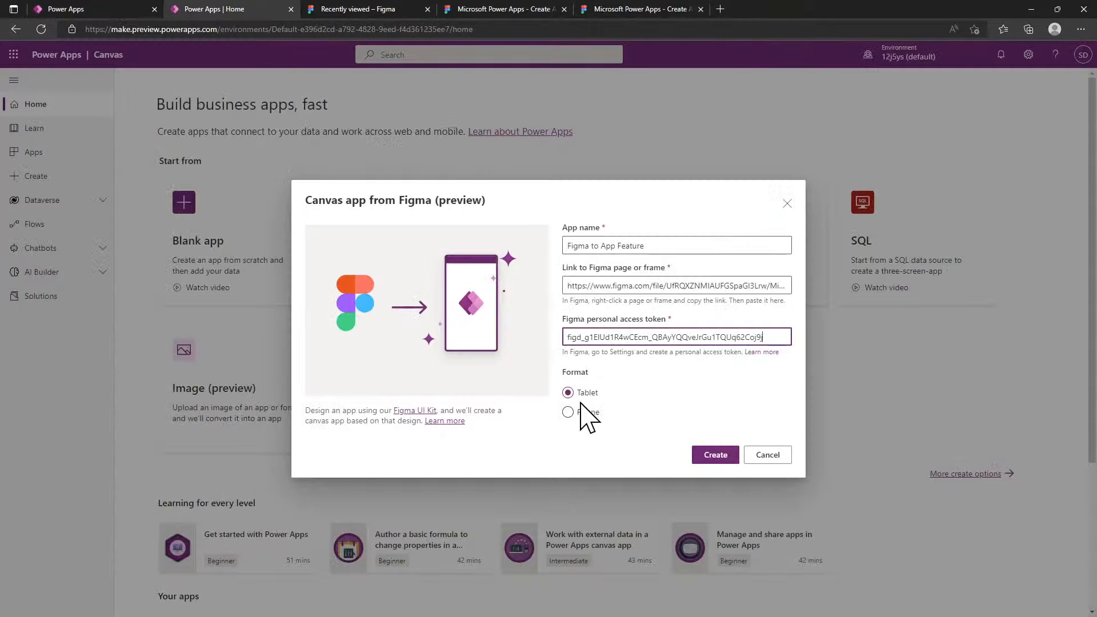
pyautogui.click(640, 9)
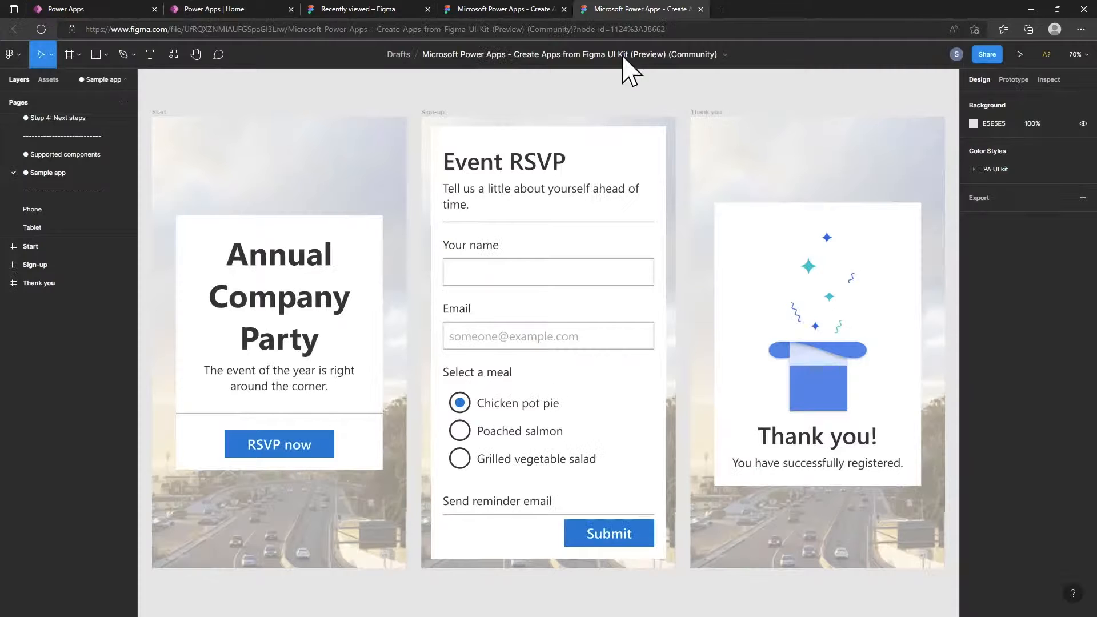
pyautogui.click(245, 9)
pyautogui.click(567, 412)
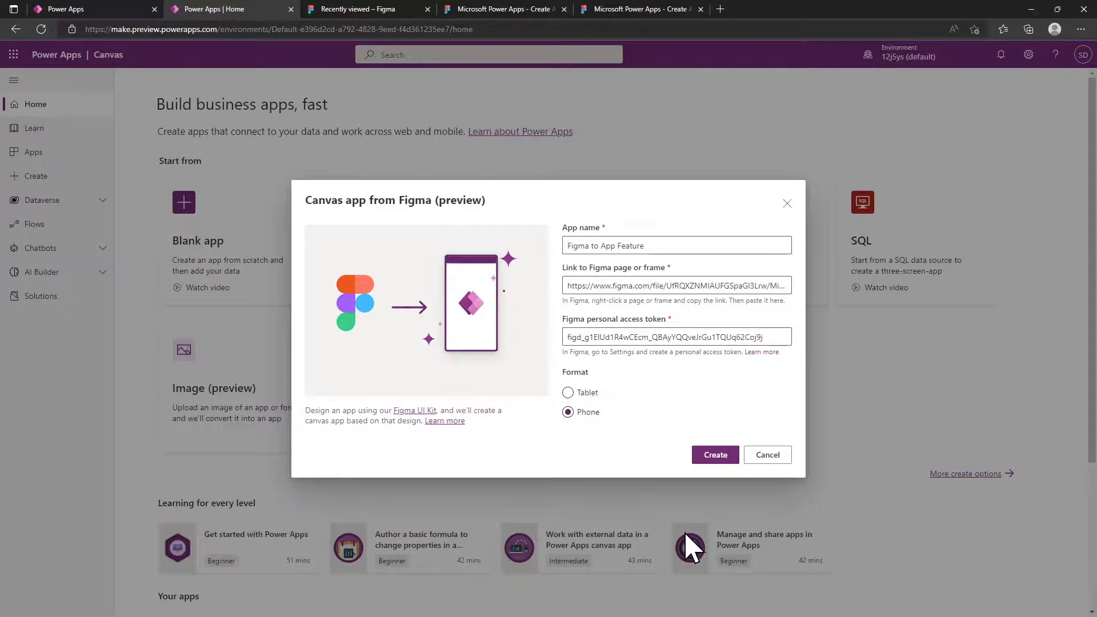
pyautogui.click(715, 456)
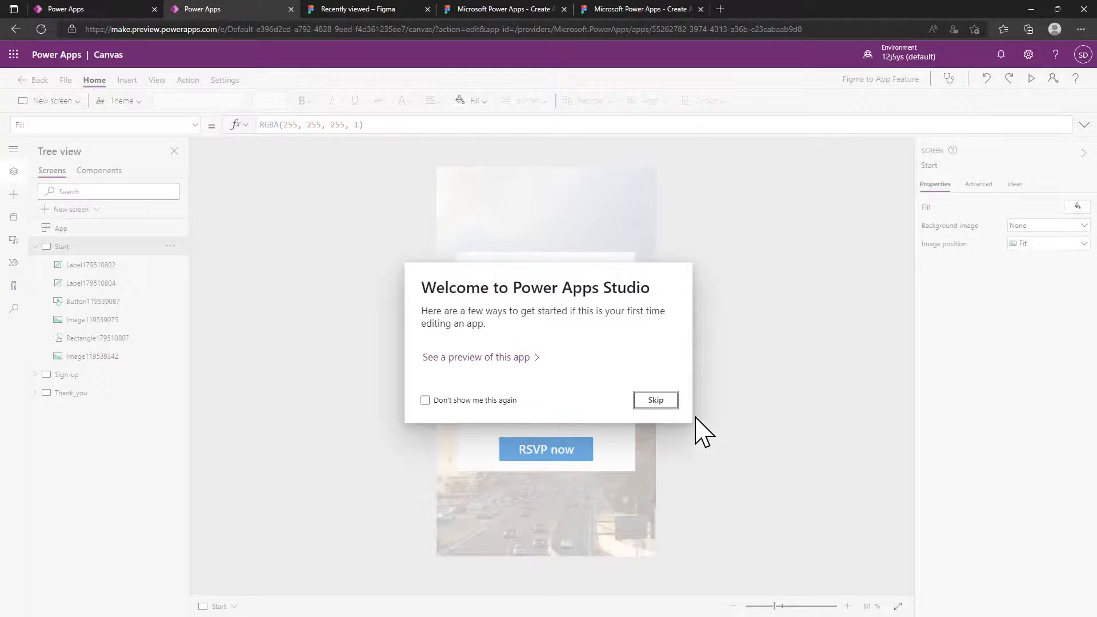
pyautogui.click(656, 400)
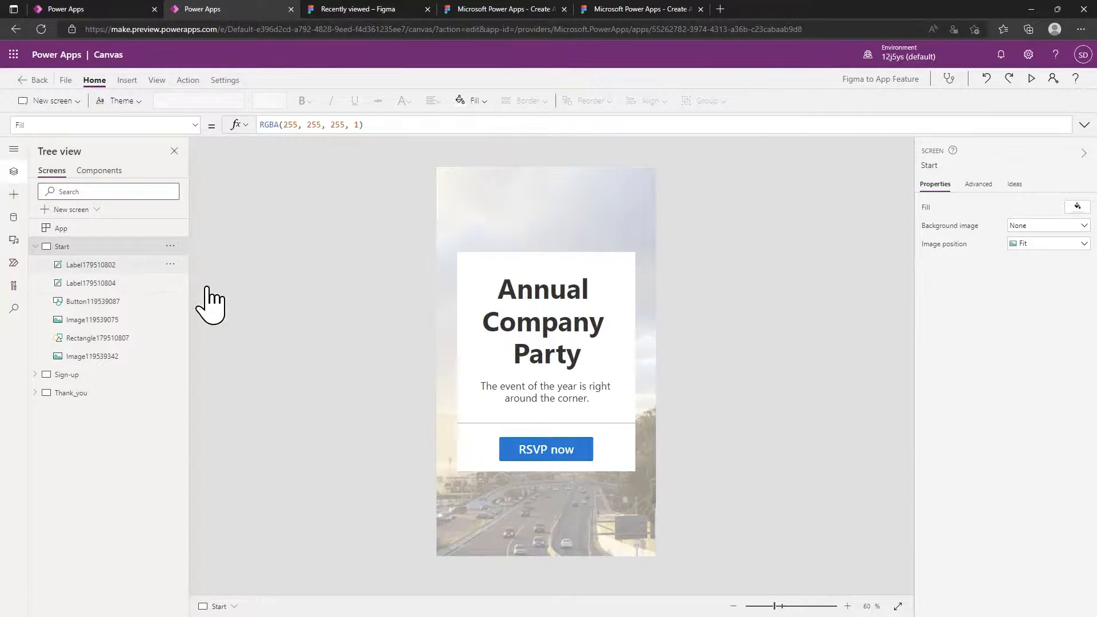
# Compare the Figma sample design with the generated Start, Sign-up and Thank_you screens in Power Apps.
pyautogui.click(632, 11)
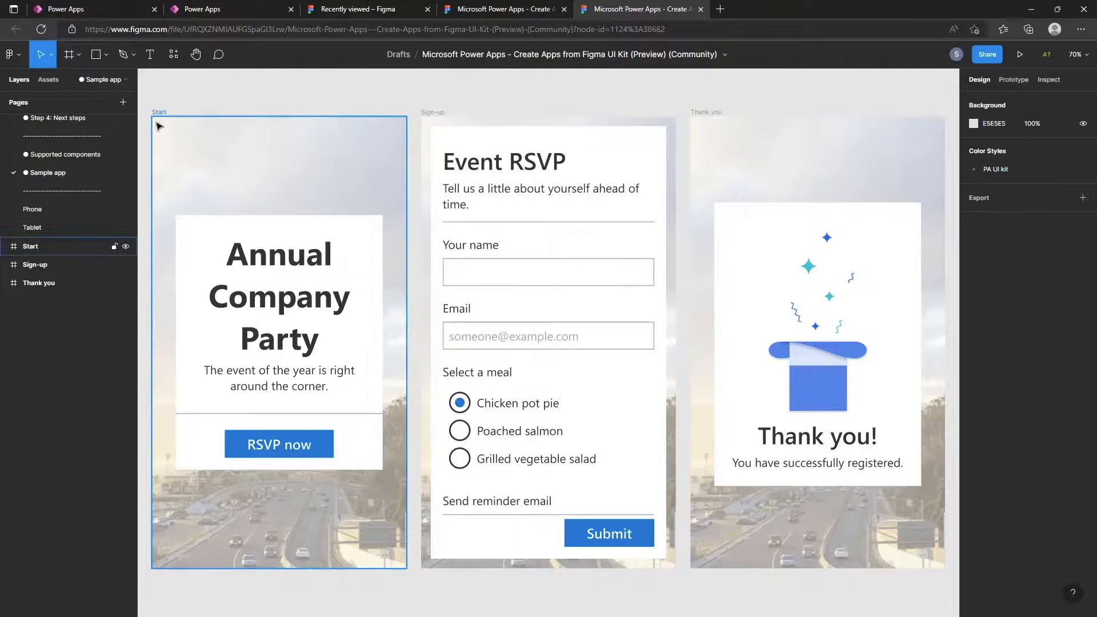
pyautogui.click(245, 11)
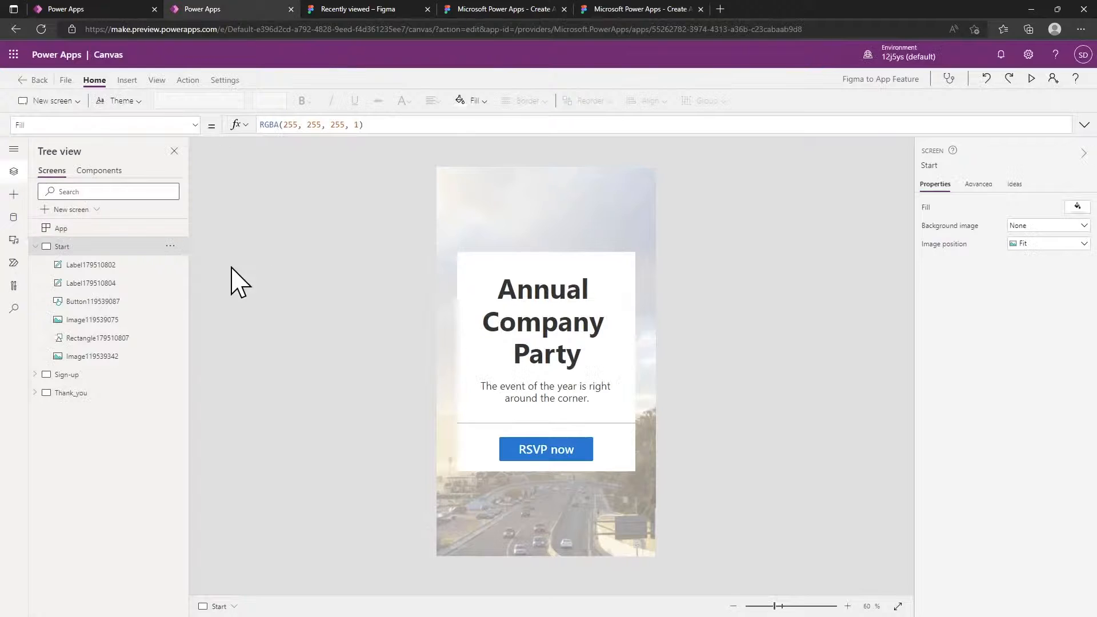
pyautogui.click(67, 376)
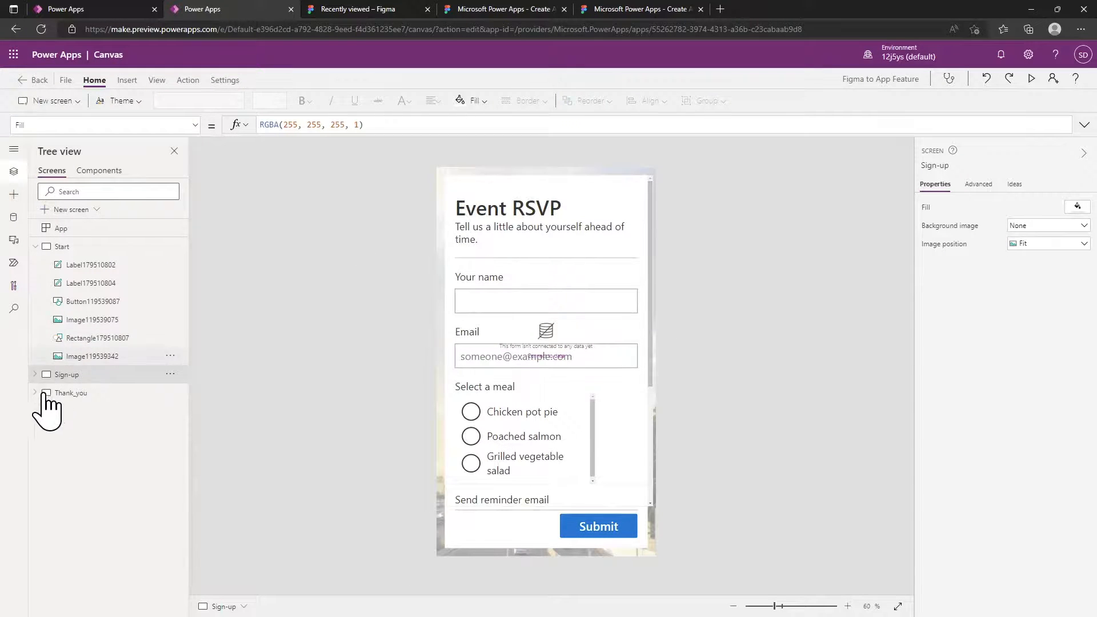
pyautogui.click(73, 394)
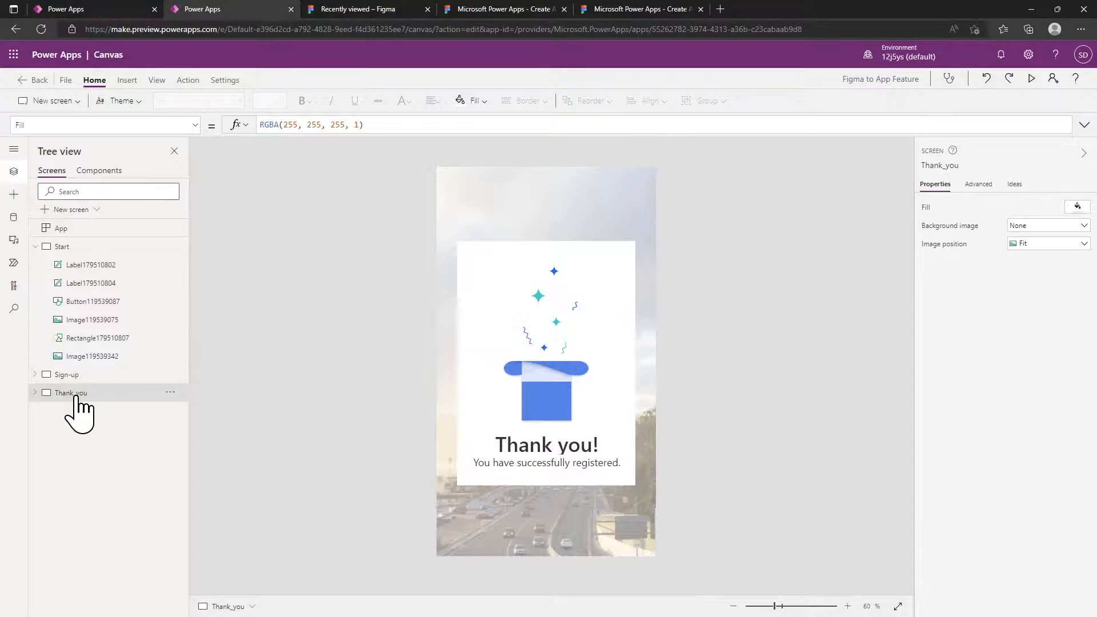
pyautogui.click(65, 248)
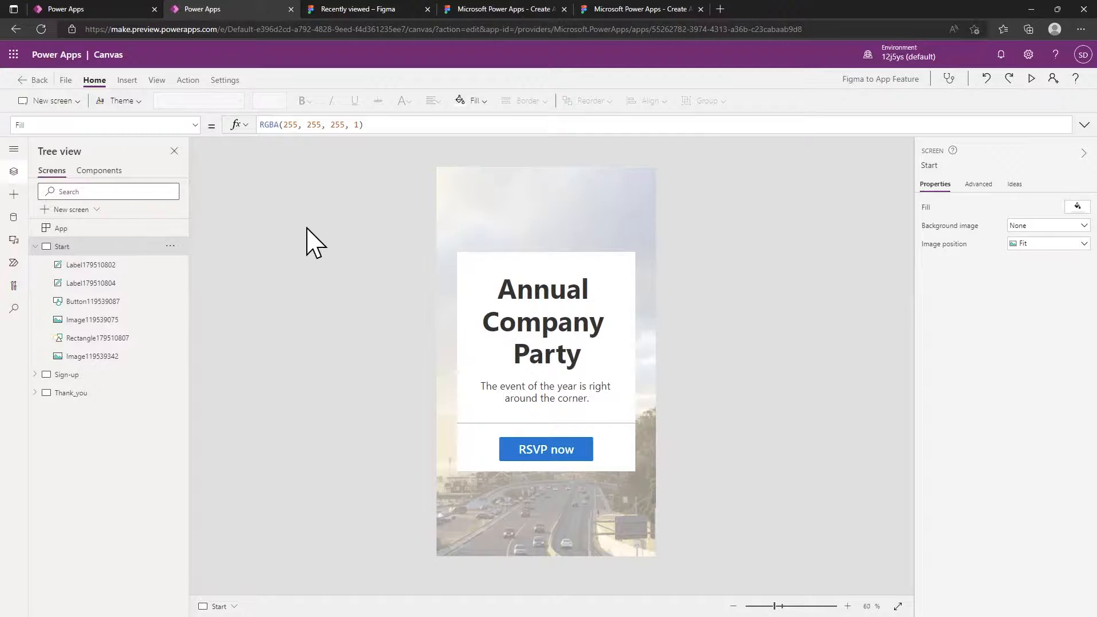
# Inspect the OnSelect formula of the Start screen's RSVP now button and check the app's data sources.
pyautogui.click(508, 451)
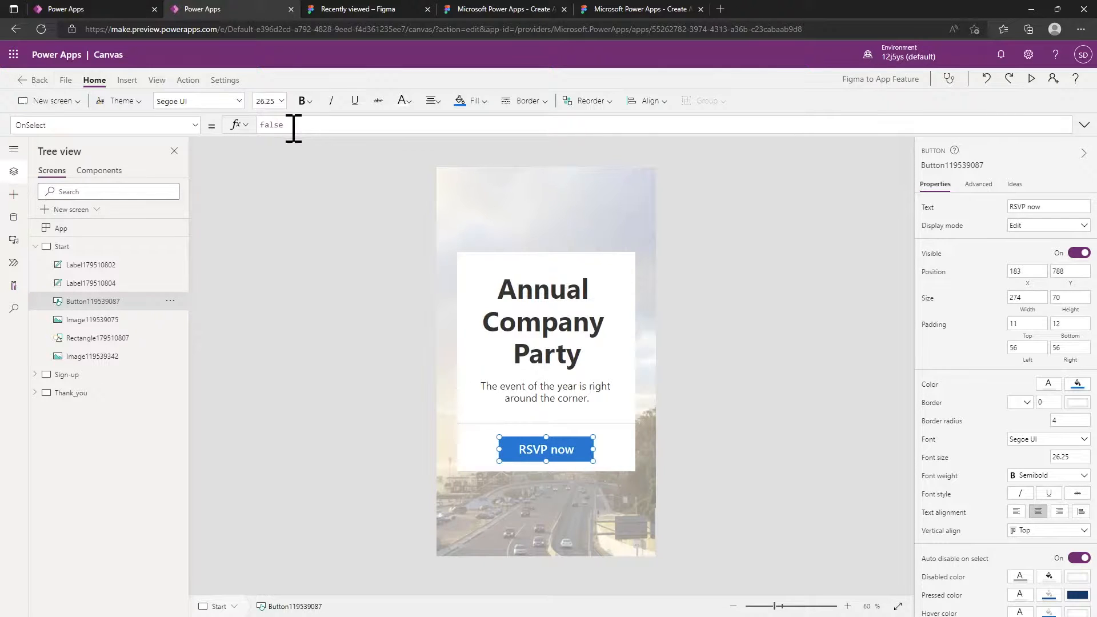
pyautogui.moveTo(293, 128); pyautogui.dragTo(262, 124)
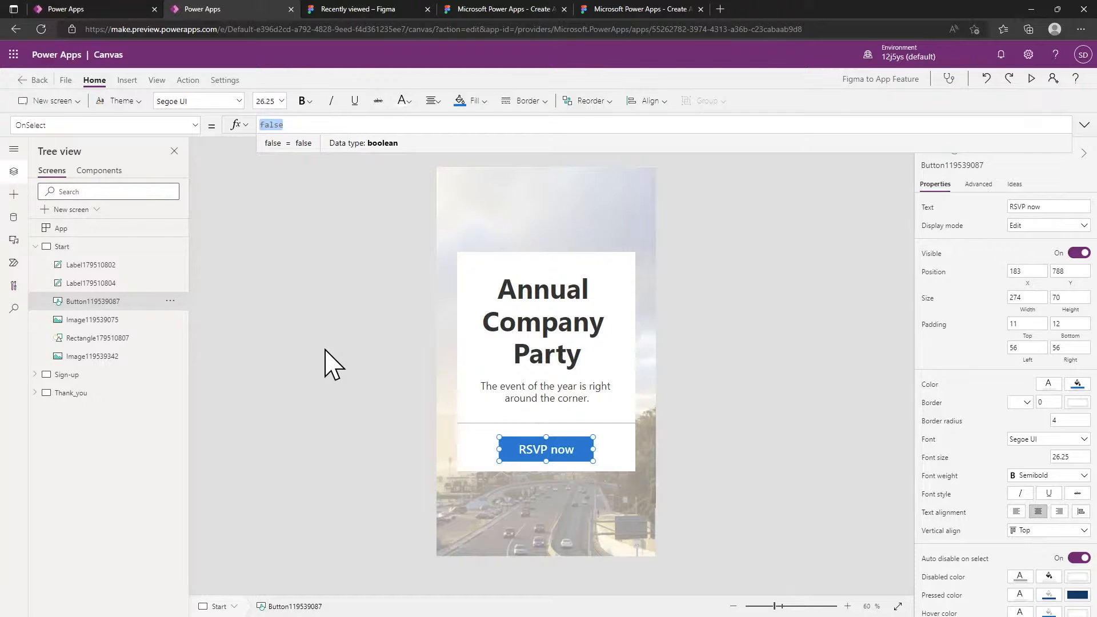
pyautogui.click(14, 218)
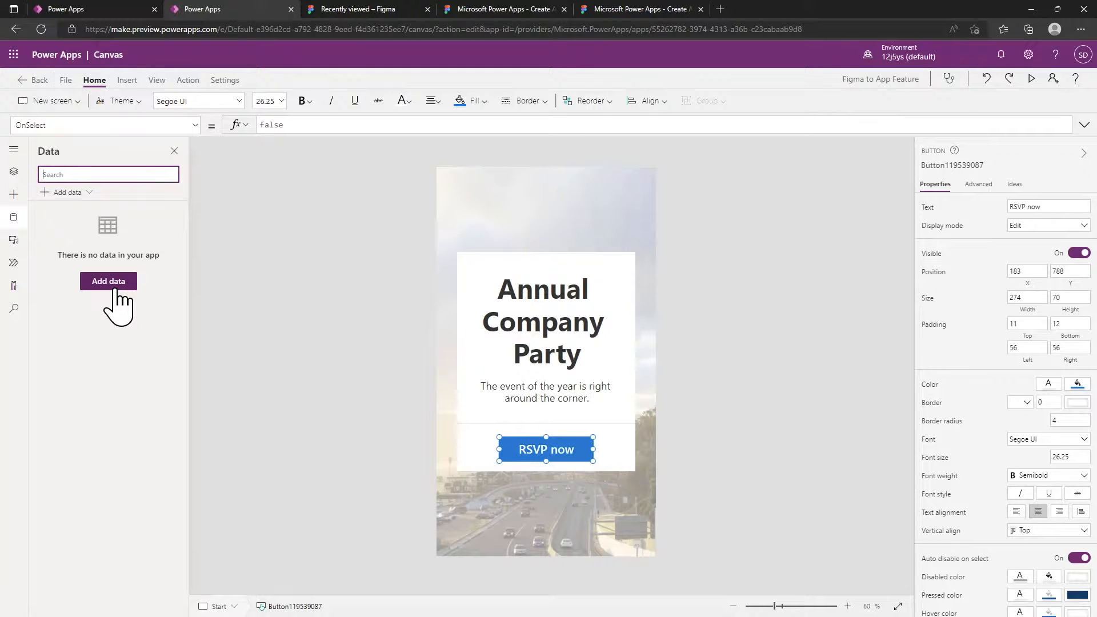
pyautogui.click(15, 219)
pyautogui.click(15, 219)
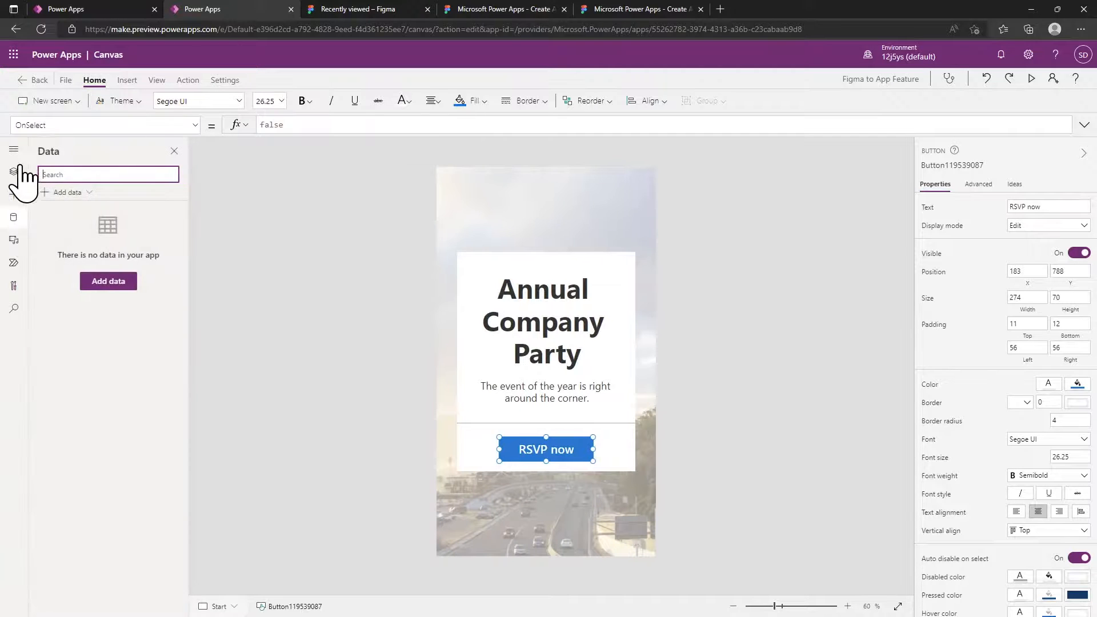
pyautogui.click(14, 173)
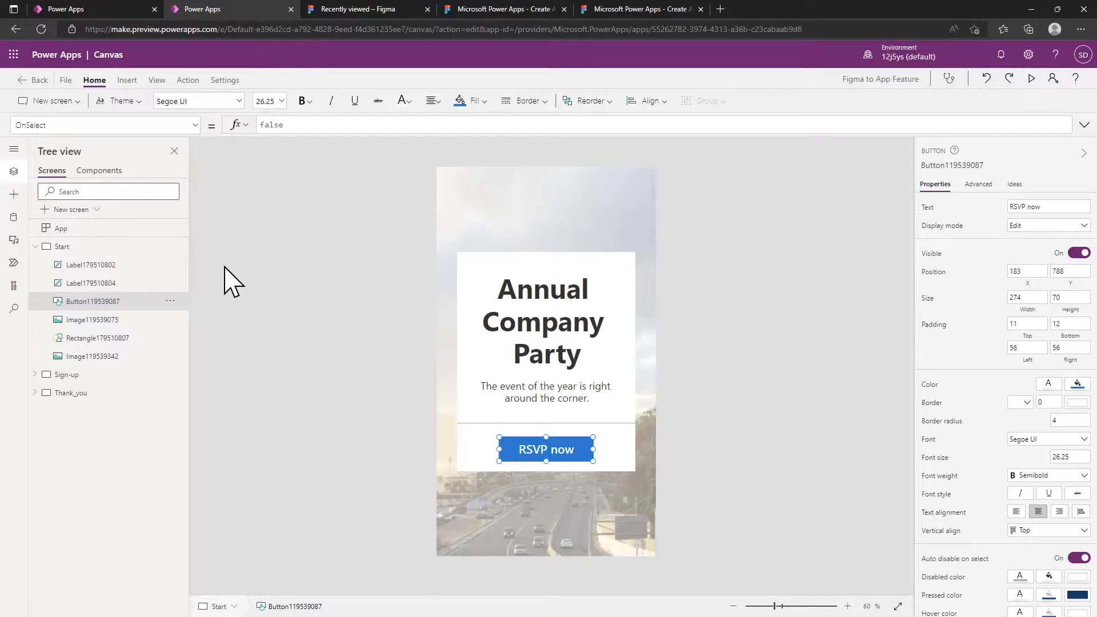
# Review the original Start, Sign-up and Thank you frames in Figma and return to the app in Power Apps.
pyautogui.click(637, 9)
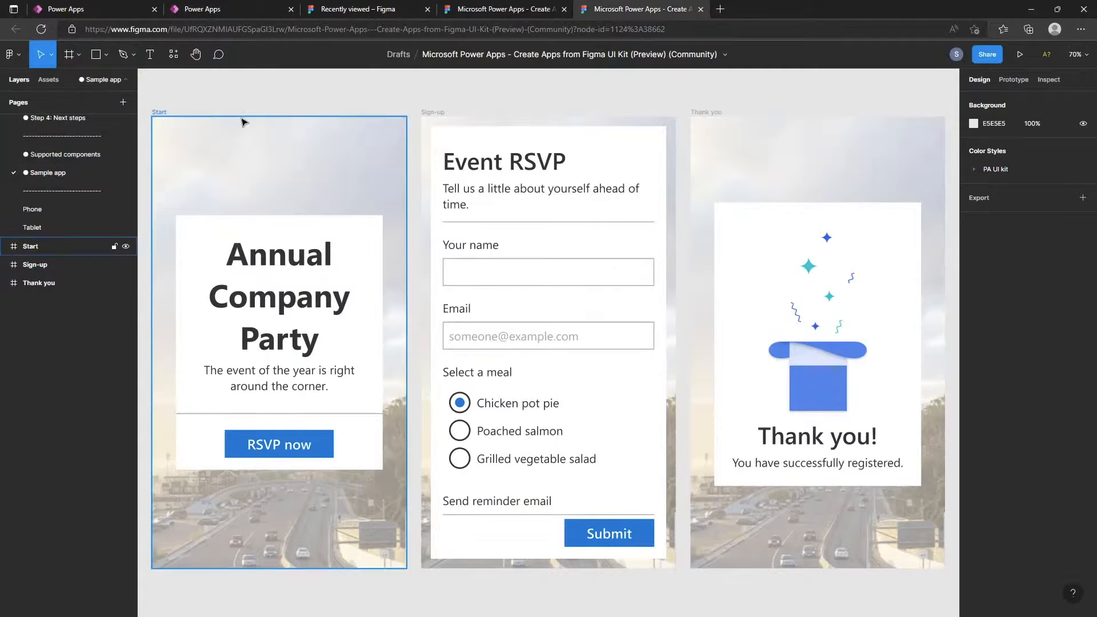
pyautogui.click(814, 172)
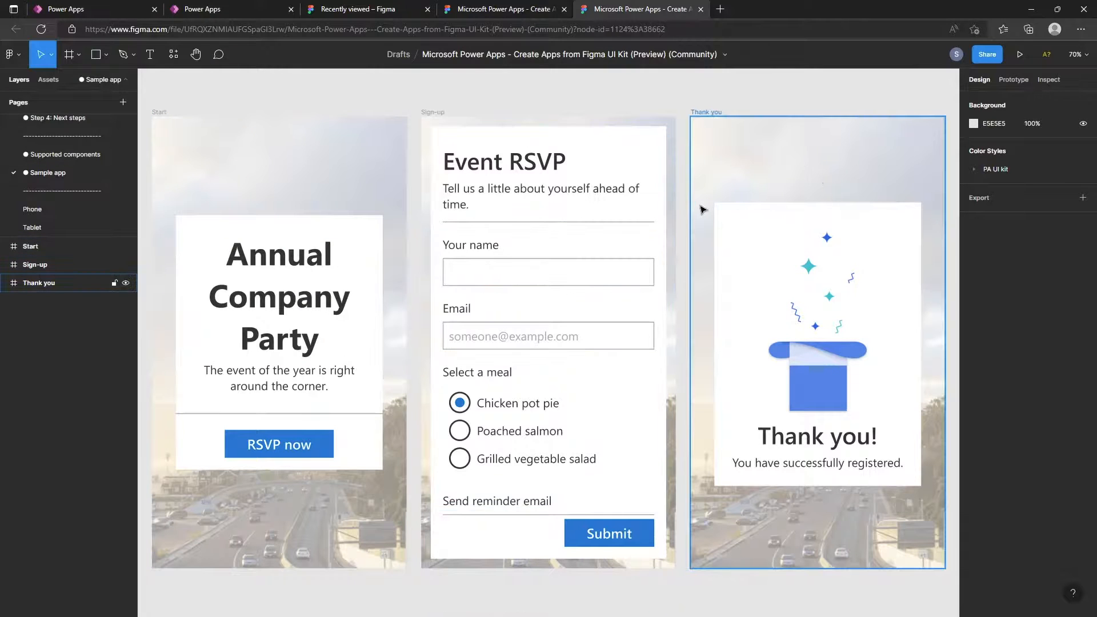
pyautogui.press('Escape')
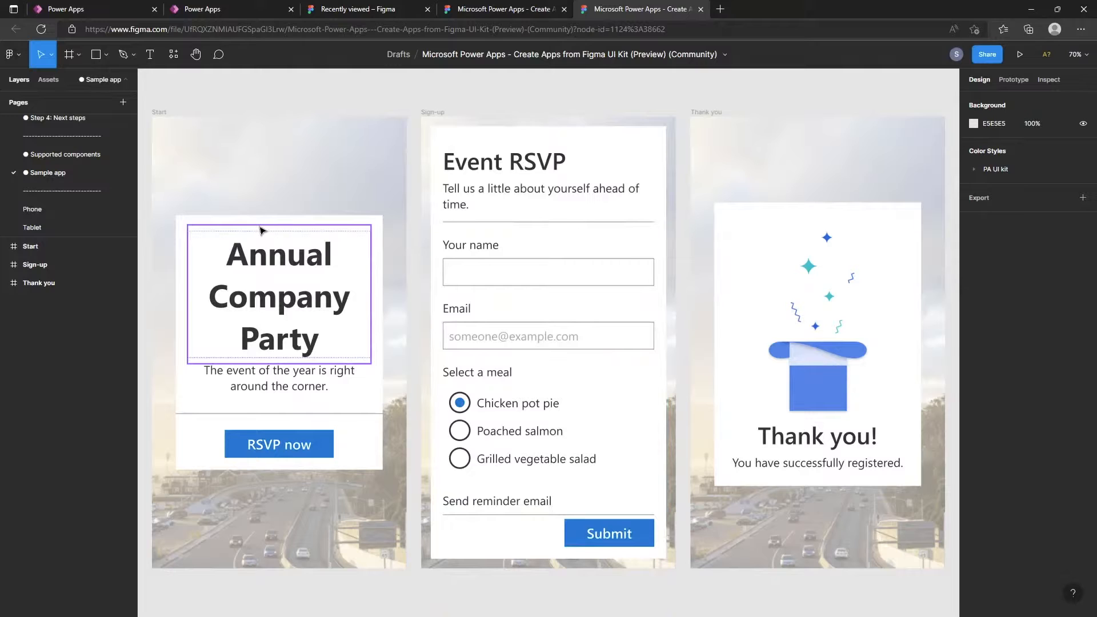
pyautogui.click(245, 11)
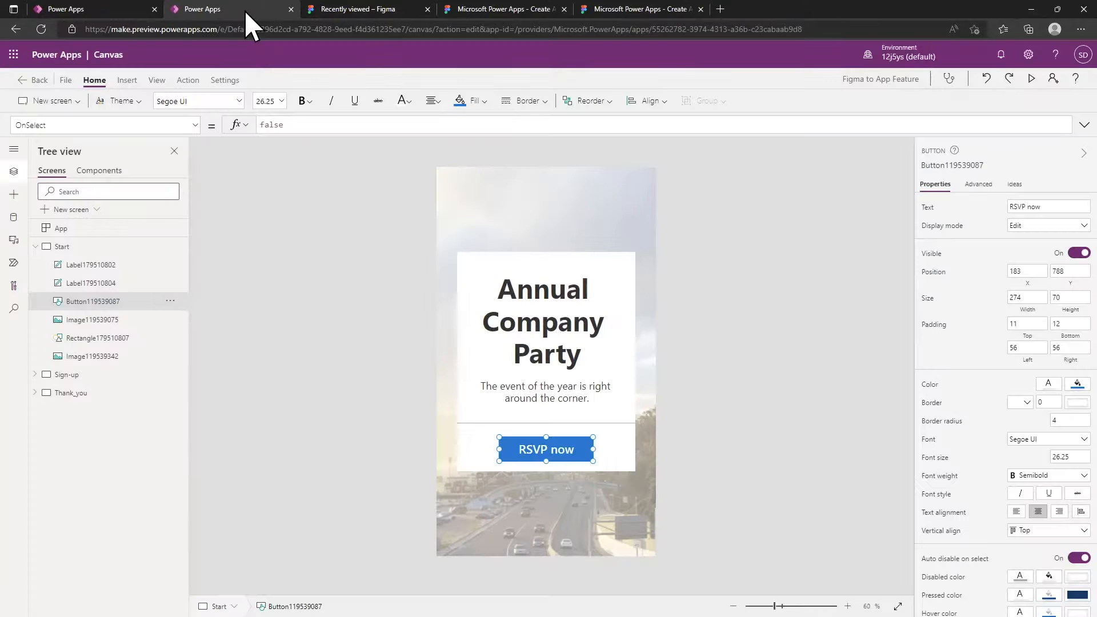